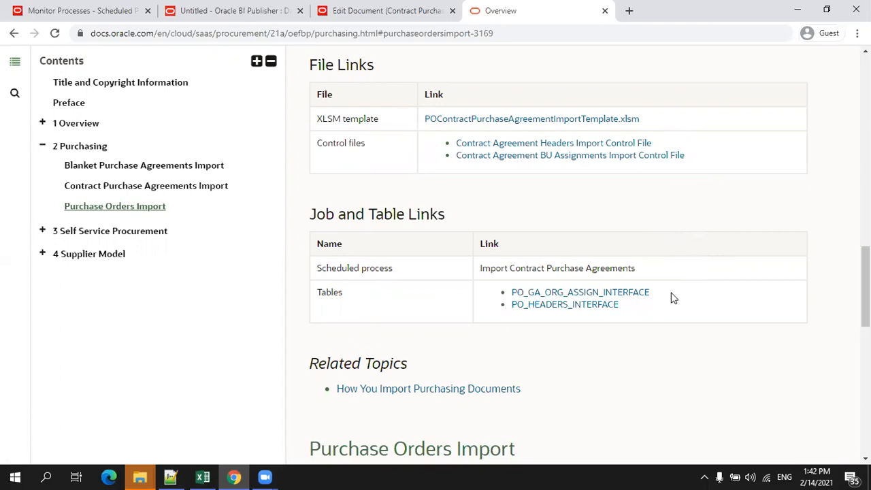
left_click_drag(638, 313, 514, 292)
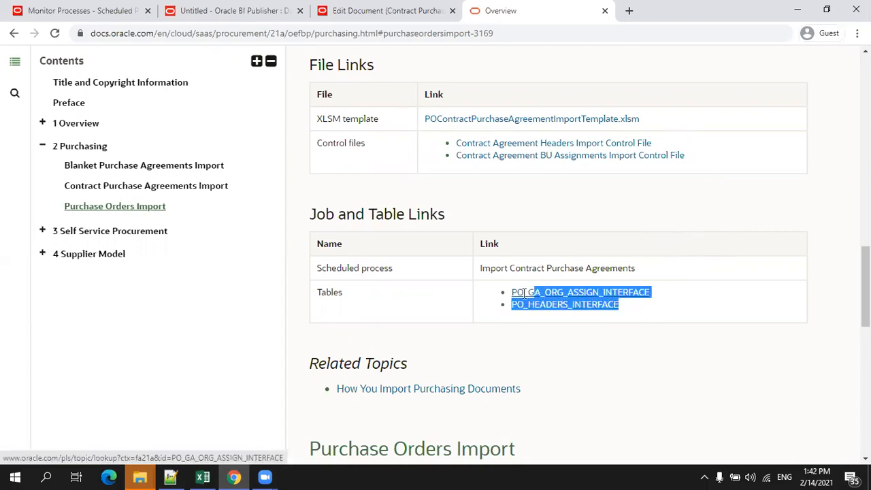
left_click(629, 307)
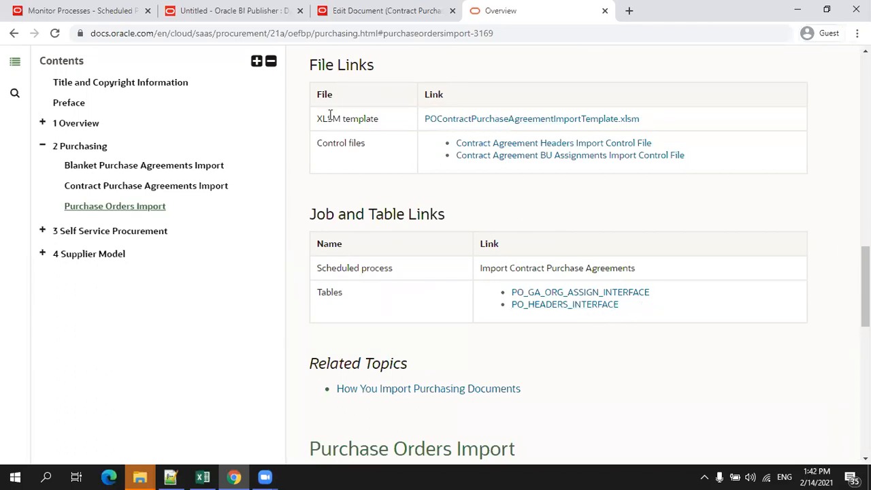
Start a new agreement in the Purchase Agreements work area of Oracle Fusion and set its style to Contract Purchase Agreement
left_click(396, 15)
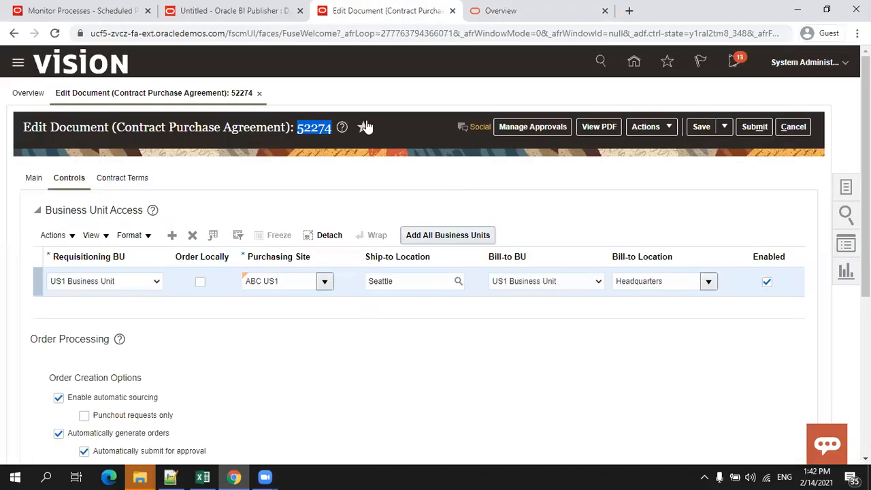
left_click(637, 65)
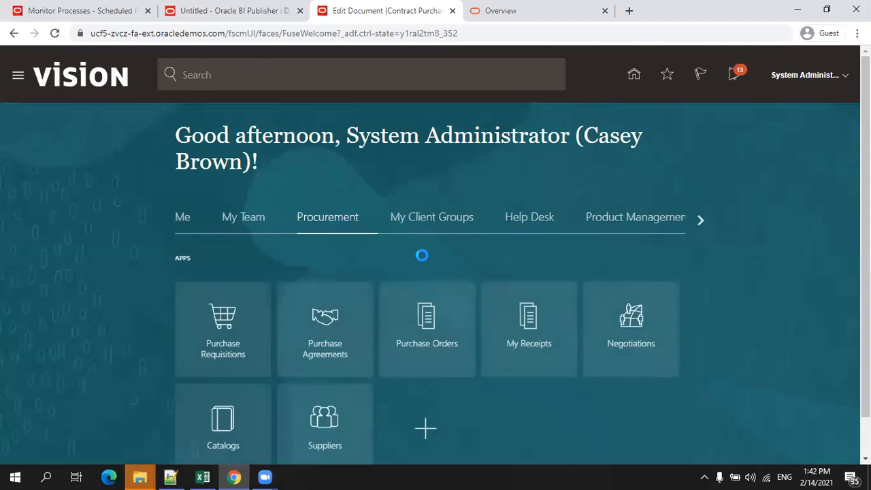
left_click(327, 318)
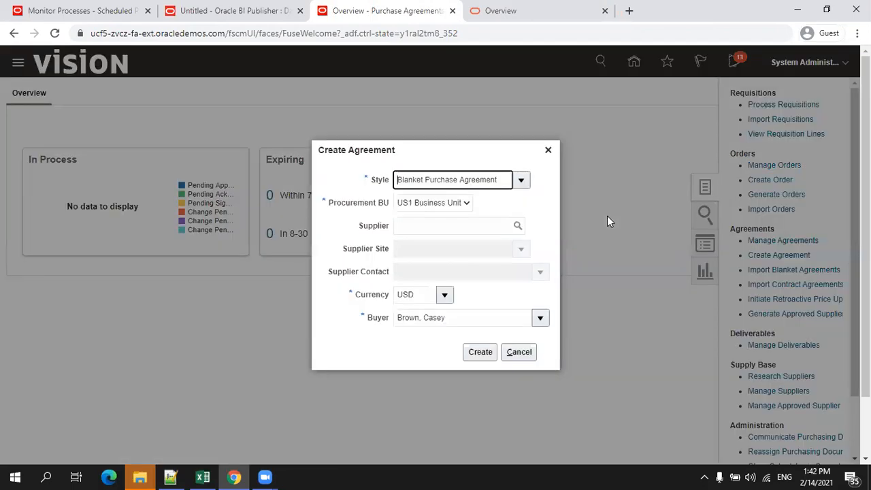
left_click(520, 179)
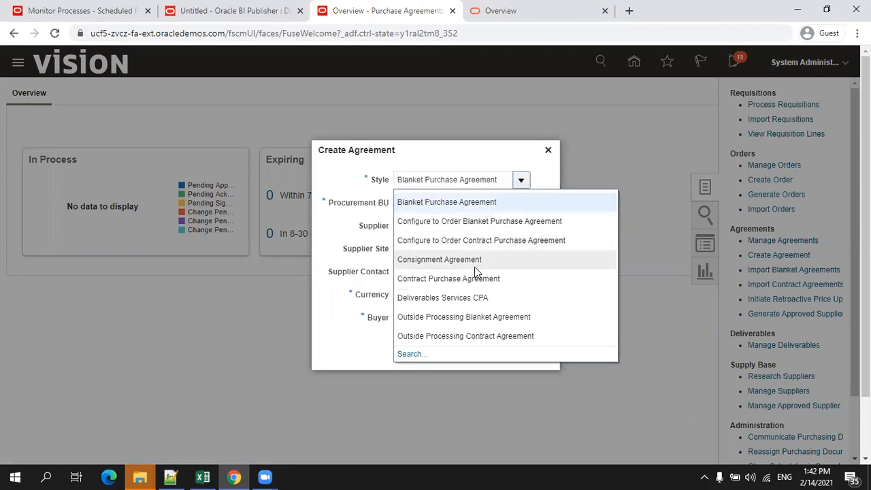
left_click(480, 279)
Search for supplier "Abc", select ABC Consulting, and create the contract purchase agreement
left_click(473, 230)
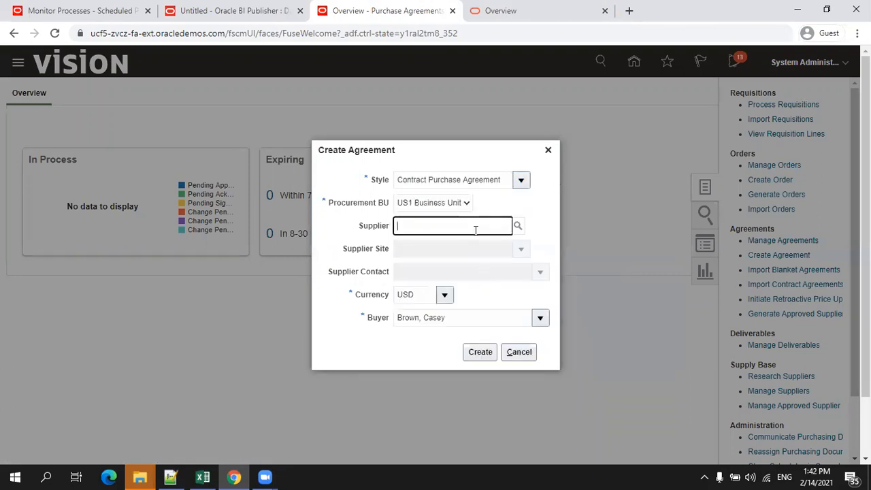
key("Tab")
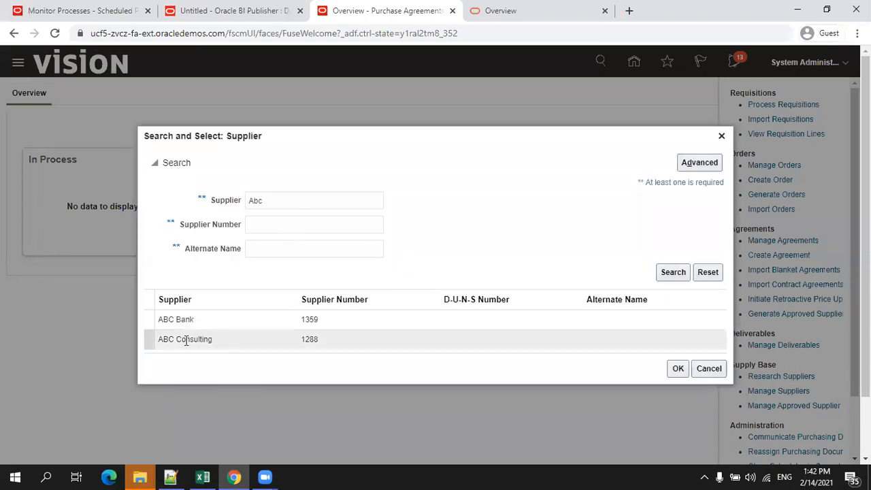
left_click(188, 338)
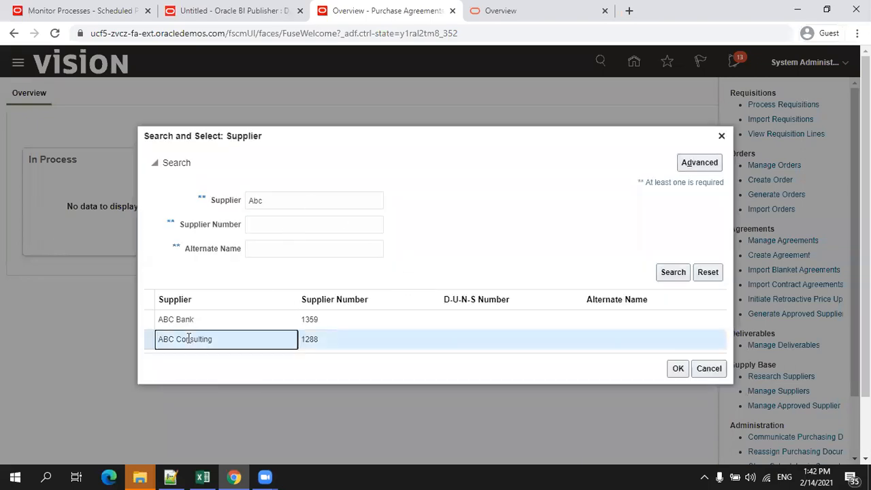
left_click(677, 368)
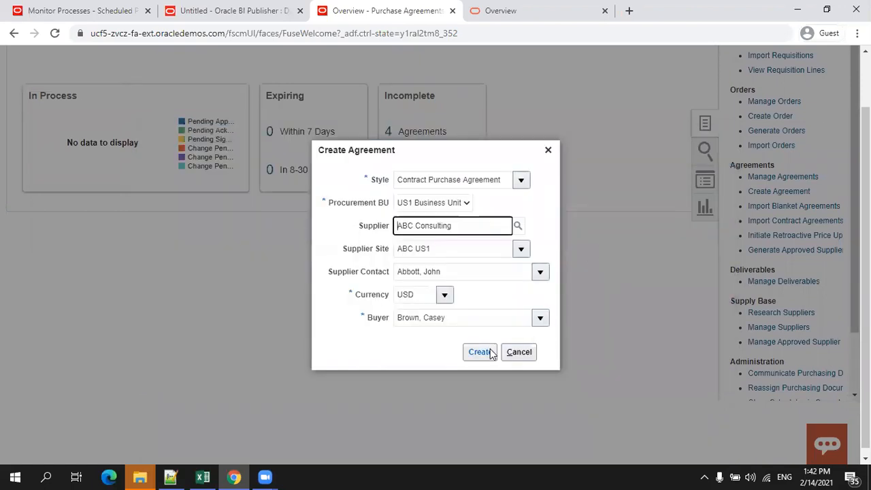
left_click(488, 354)
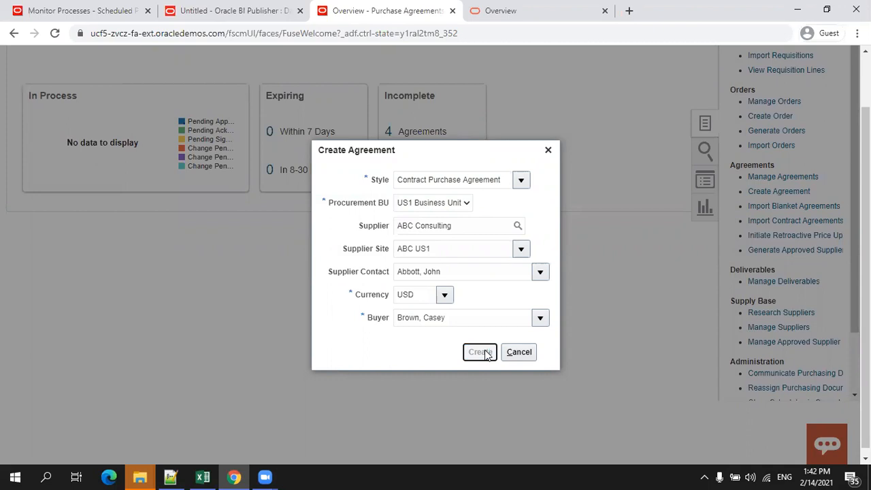
Review the new agreement's general details and its business unit access and order processing controls
scroll(480, 350, "up", 2)
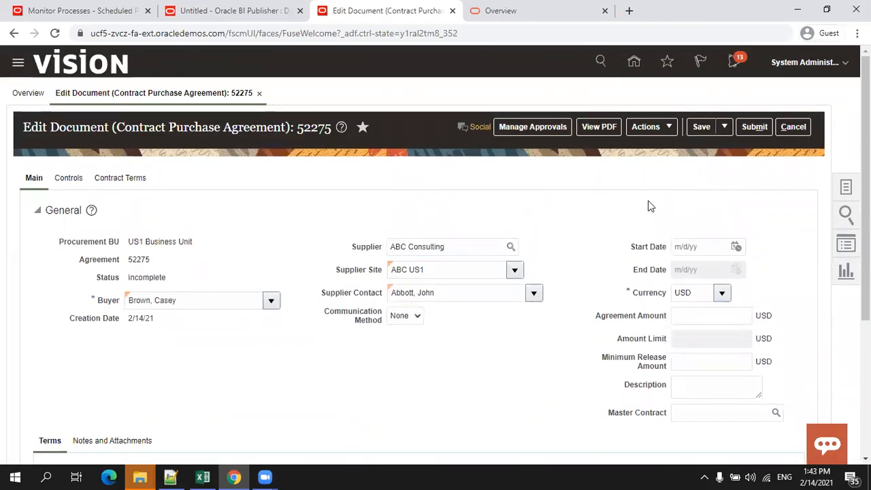
scroll(517, 162, "down", 3)
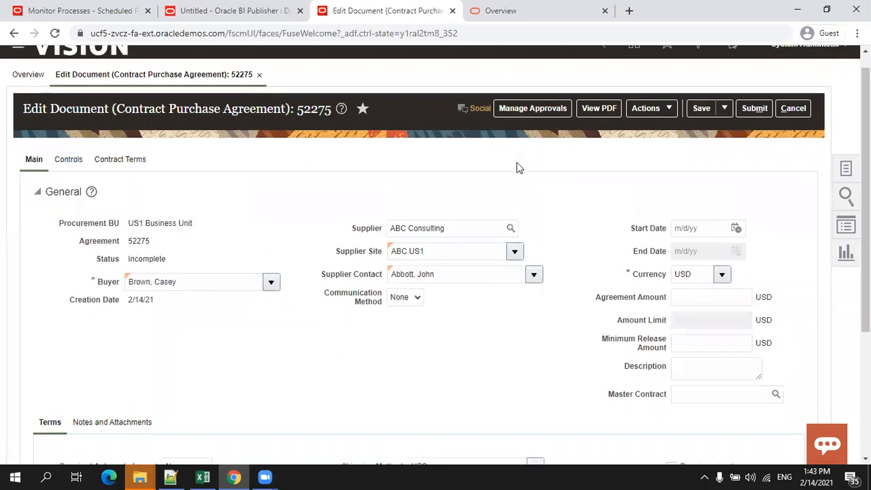
scroll(508, 182, "up", 3)
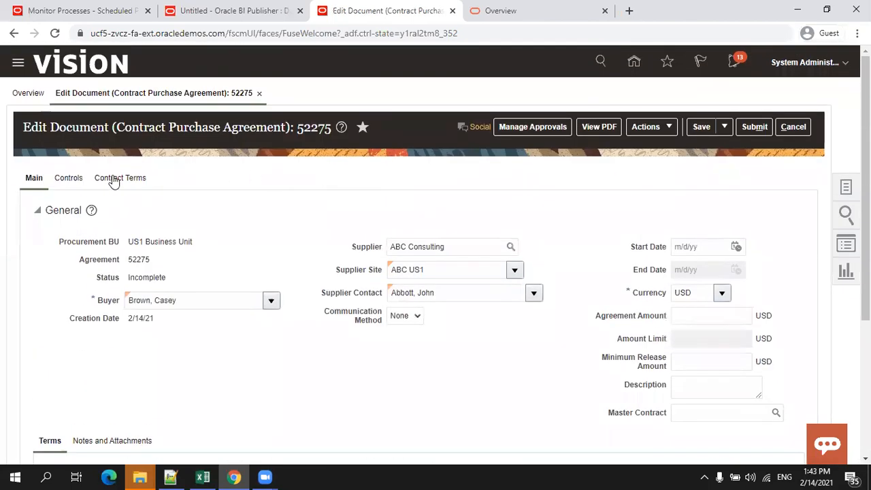
left_click(69, 178)
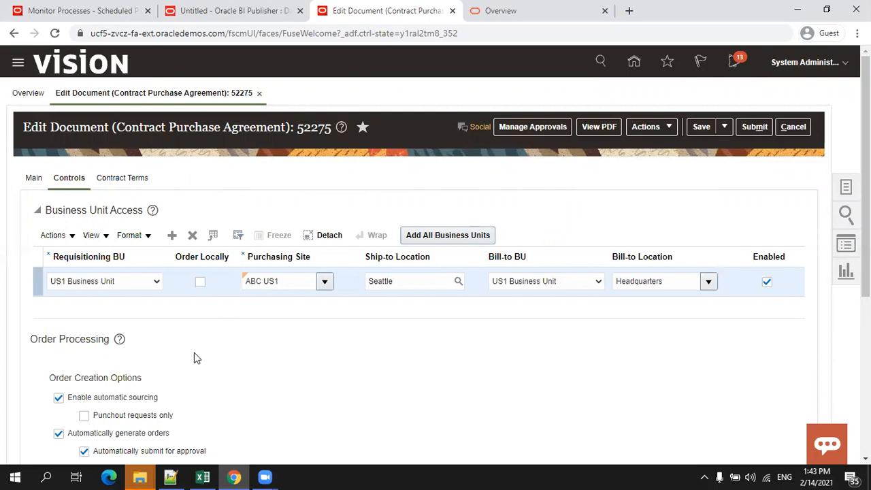
Switch to POContractPurchaseAgreementImportTemplate.xlsm in Excel and read the Instructions and CSV Generation sheet
left_click(202, 471)
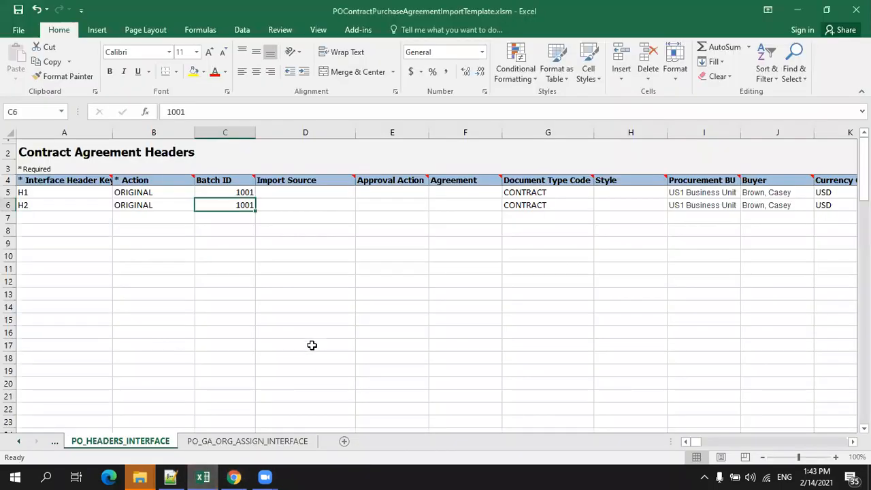
left_click(18, 441)
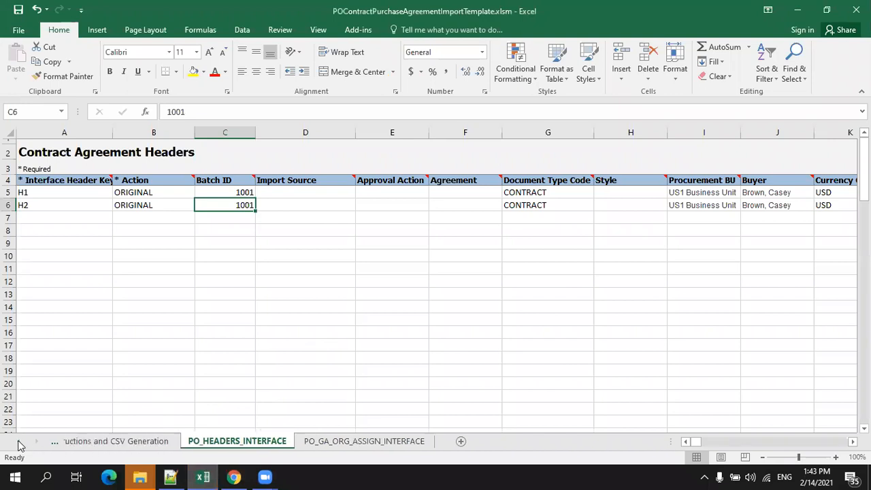
left_click(83, 444)
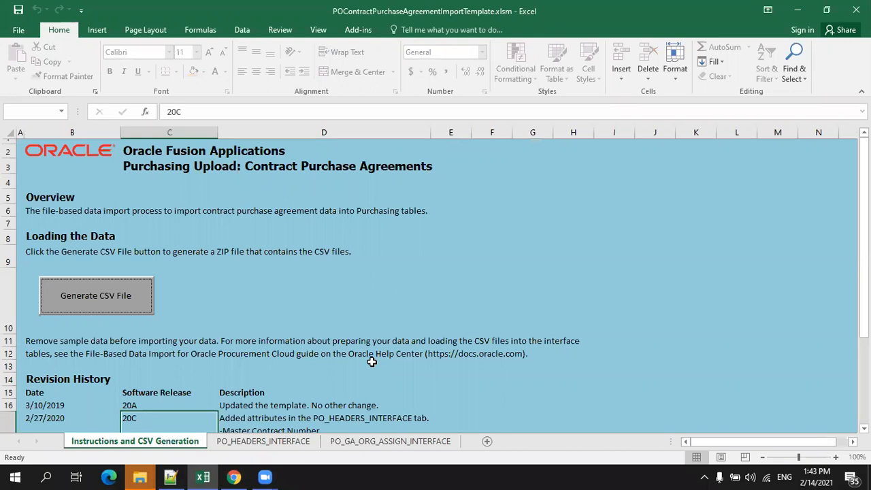
scroll(335, 330, "down", 2)
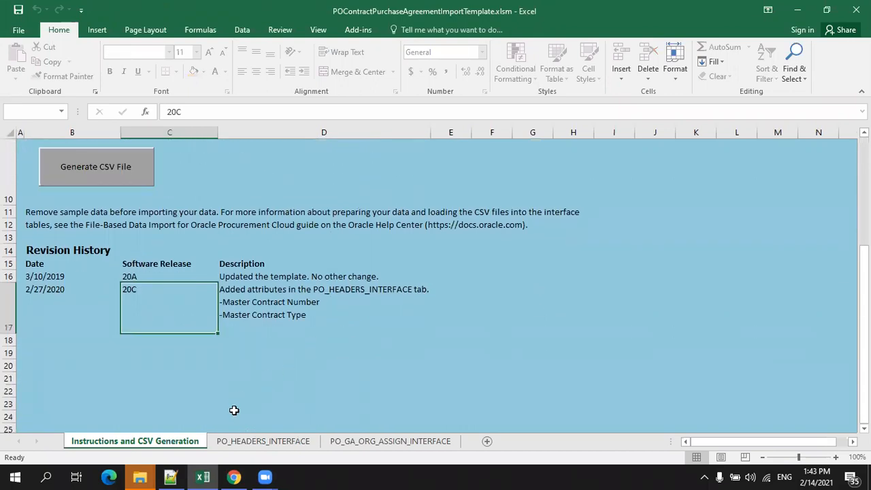
Examine the interface header key, action and batch ID of the contract rows on the PO_HEADERS_INTERFACE sheet
left_click(226, 442)
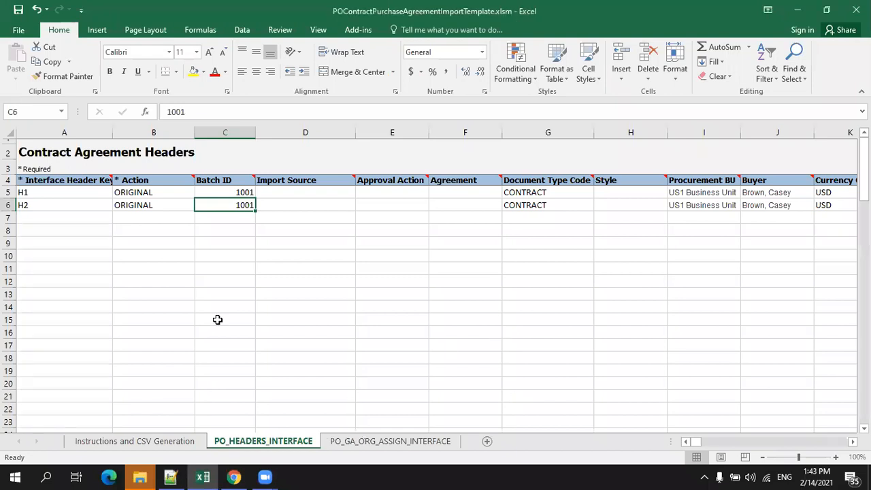
key("Up")
key("Left")
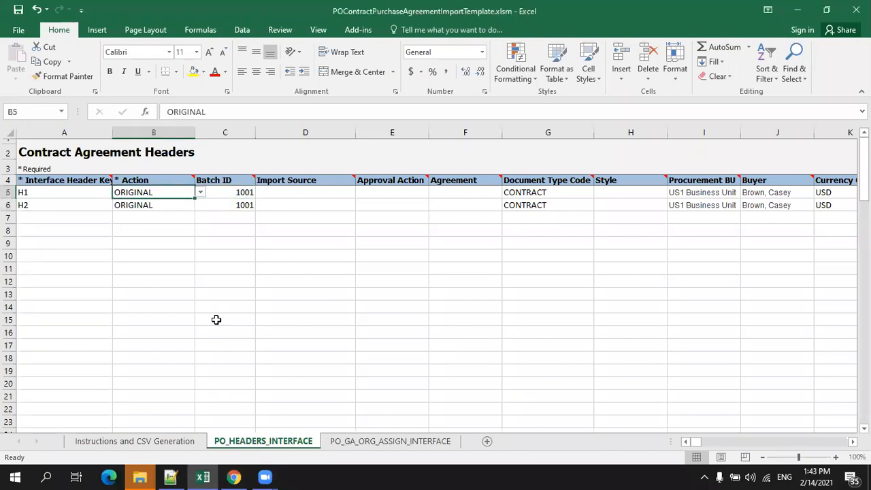
key("Left")
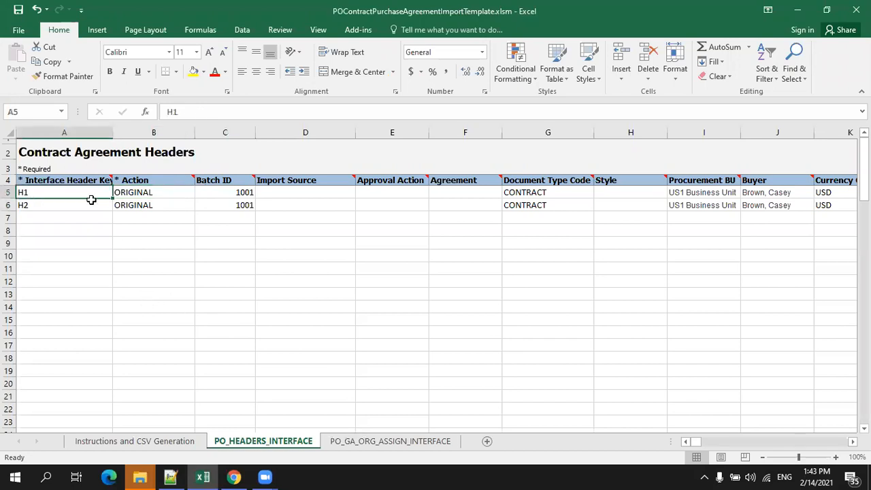
mouse_move(98, 180)
left_click(229, 195)
key("Down")
key("Up")
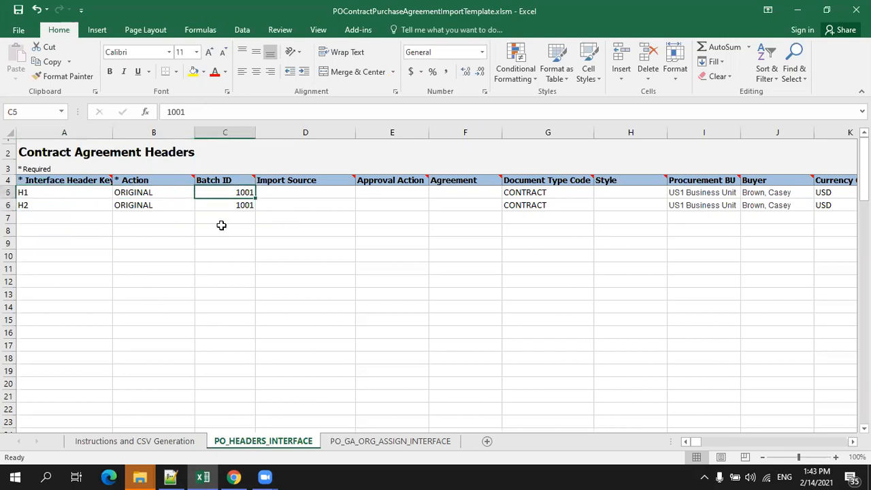
Examine the remaining contract header columns from Import Source through Automatically generate orders, and return to the start of the sheet
key("Right")
key("Right")
key("Right")
key("Right")
key("Right")
key("Right")
key("Right")
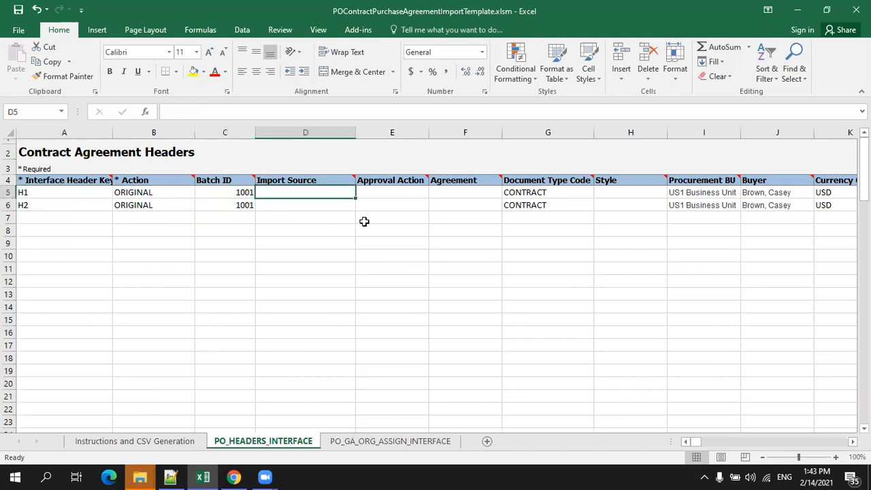
key("Right")
key("Right")
key("Right")
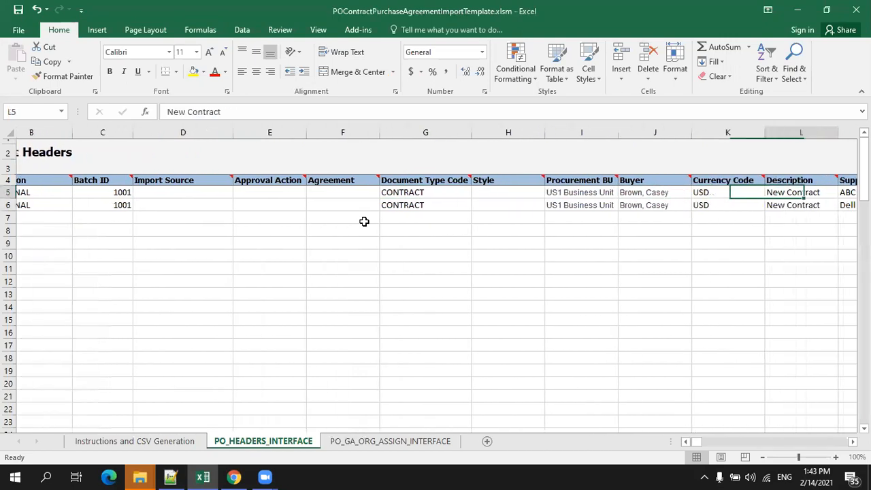
key("Right")
key("Right")
key("Right")
key("Right")
key("Right")
key("Right")
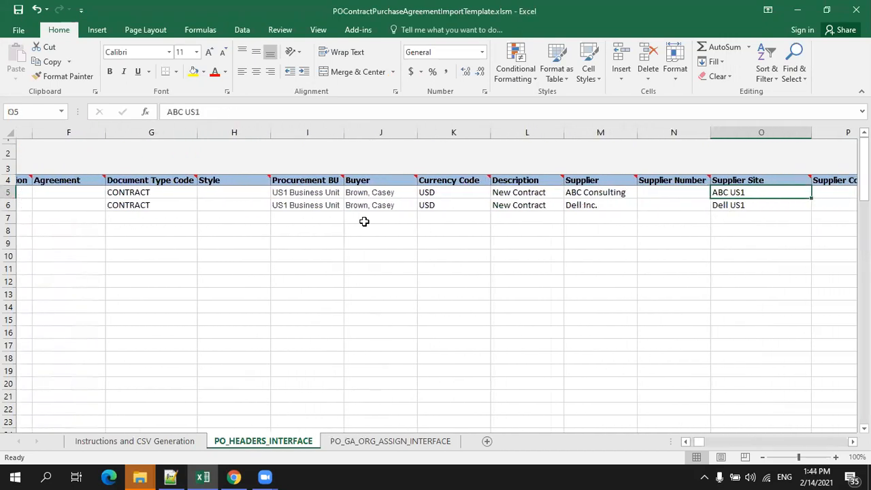
key("Right")
key("Right")
key("Right")
key("Right")
key("Right")
key("Right")
key("Right")
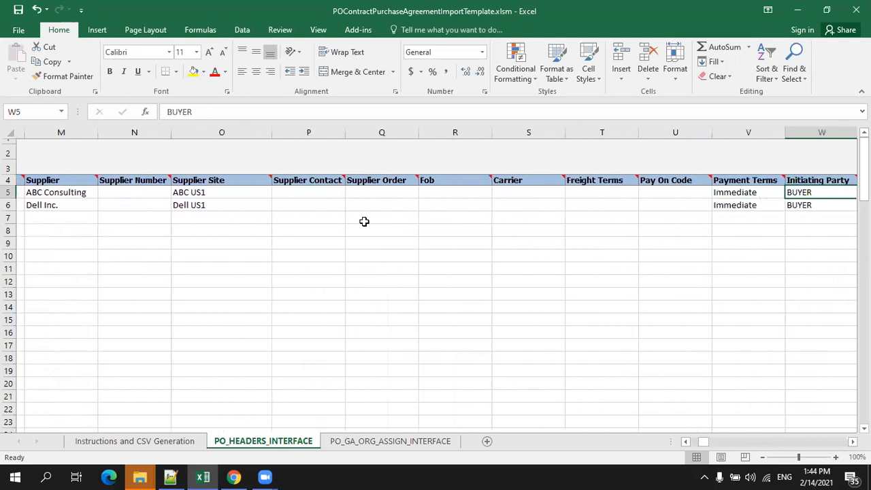
key("Right")
key("Right")
key("Right")
key("Right")
key("Right")
key("Right")
key("Right")
key("Right")
key("Right")
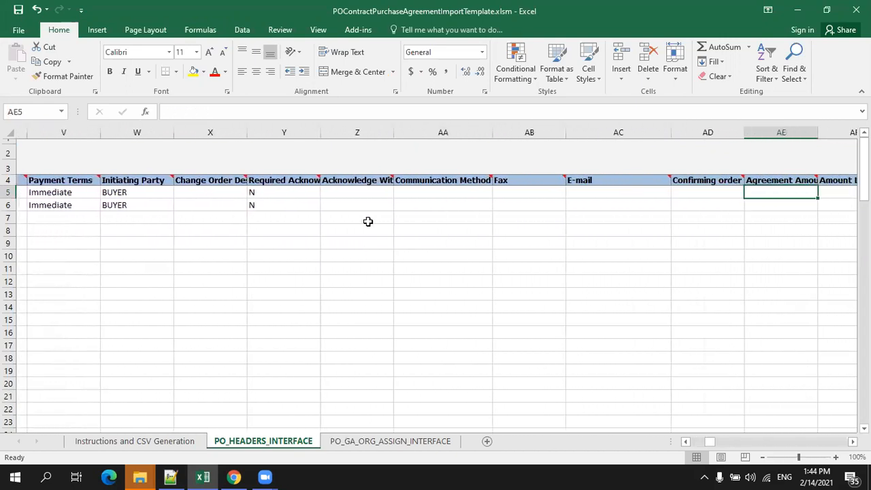
key("Right")
key("Right")
key("Right")
key("Right")
key("Right")
key("Right")
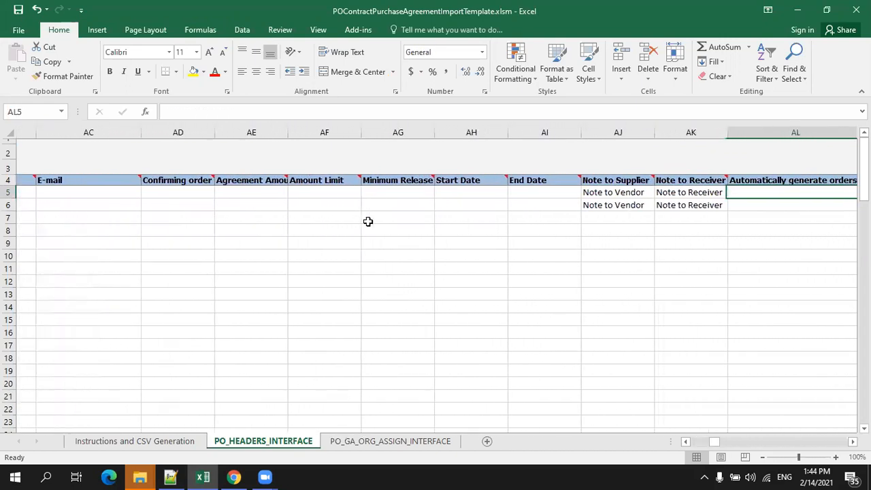
key("ctrl+Home")
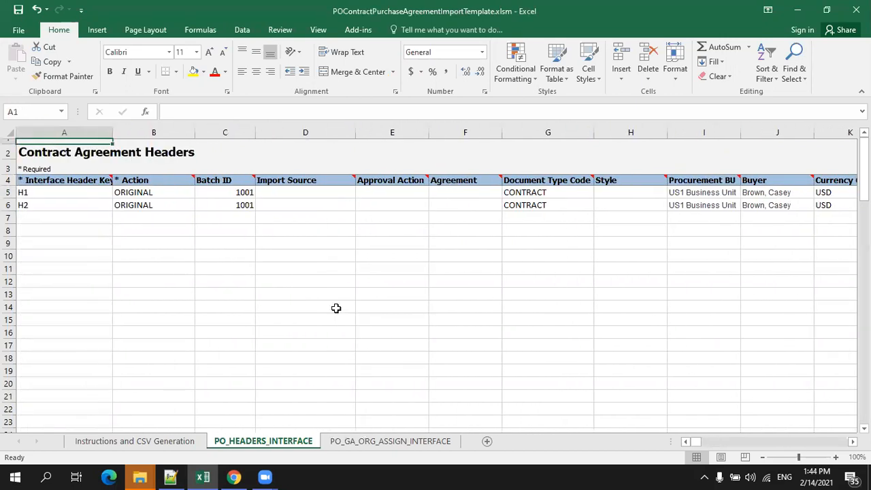
Check the BU assignment keys and matching header keys on the PO_GA_ORG_ASSIGN_INTERFACE sheet
left_click(356, 442)
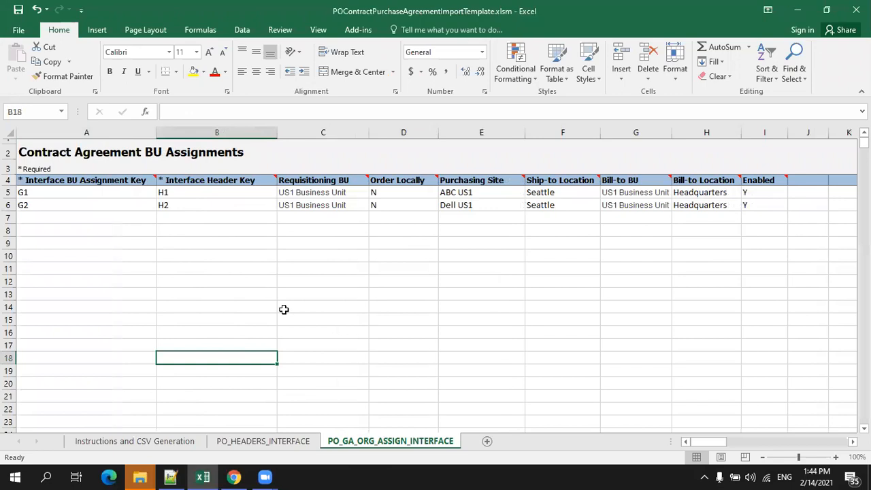
left_click(86, 191)
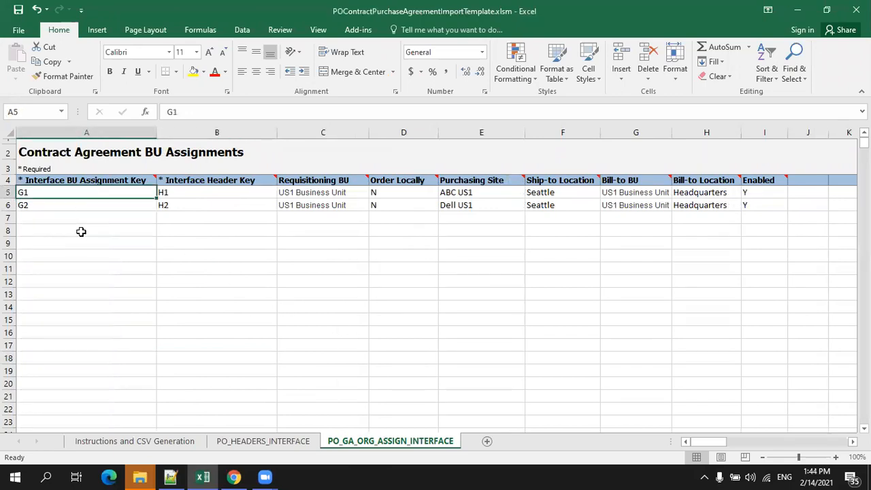
left_click(201, 200)
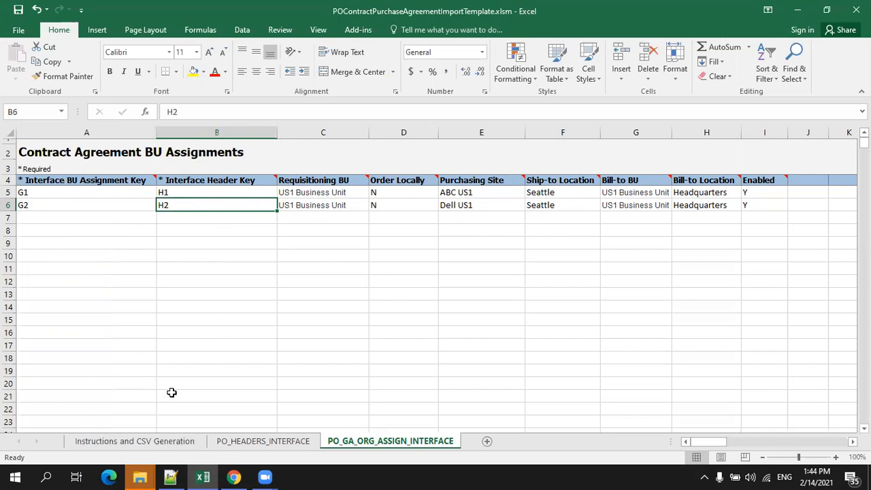
Generate the CSV files from the Instructions and CSV Generation sheet and save them with PoImportContractAgreements.zip in the CPA folder
left_click(138, 440)
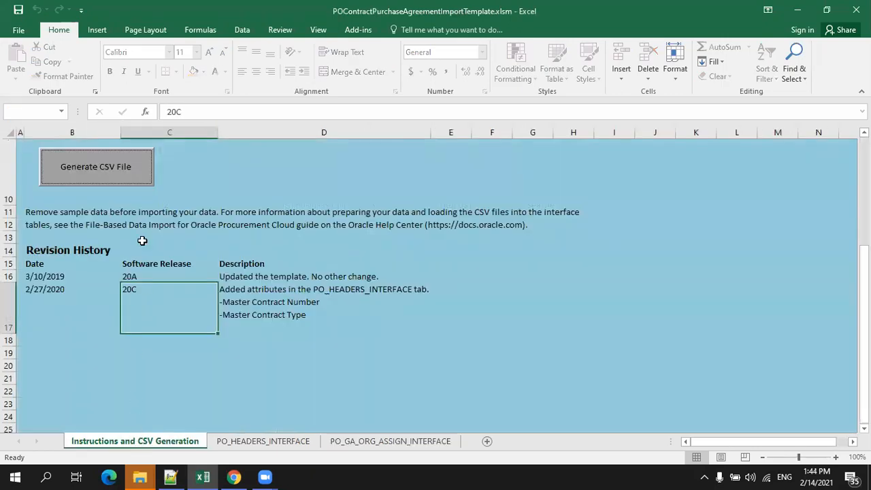
scroll(122, 272, "up", 2)
left_click(112, 262)
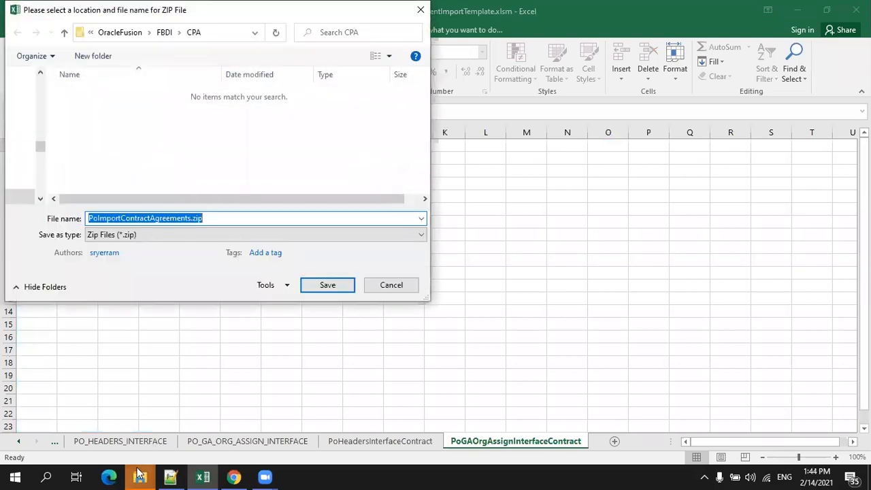
left_click(314, 285)
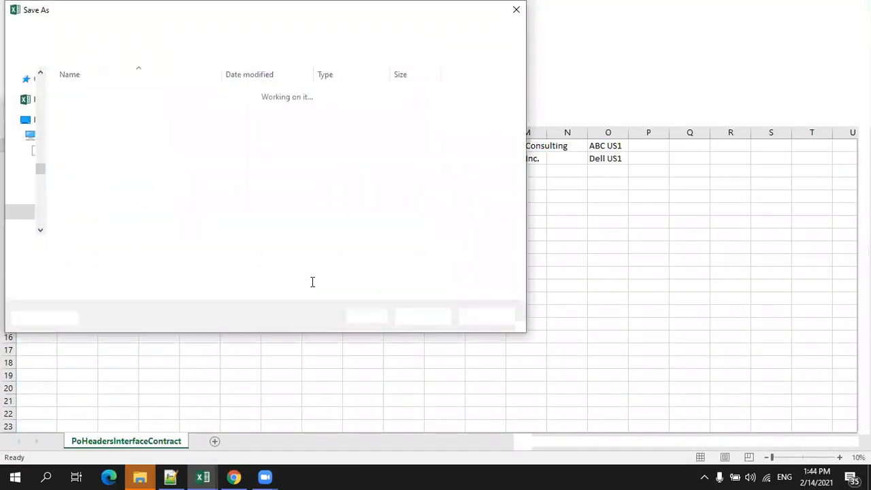
left_click(403, 316)
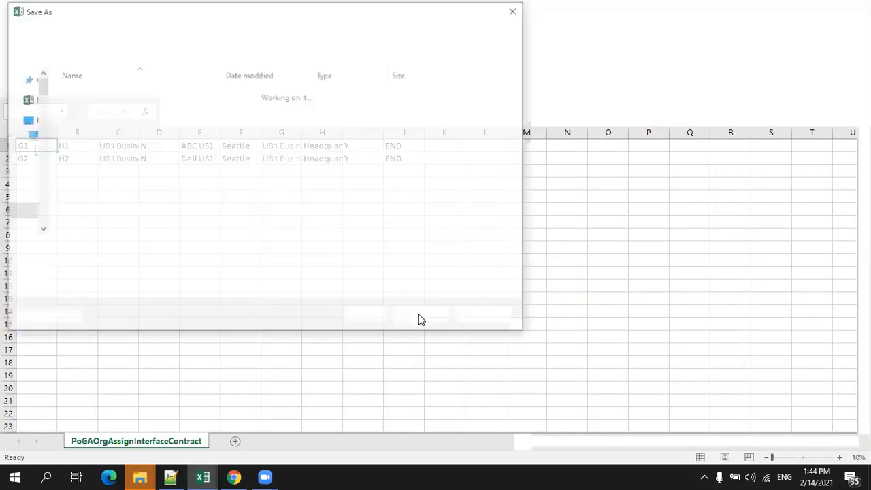
left_click(420, 317)
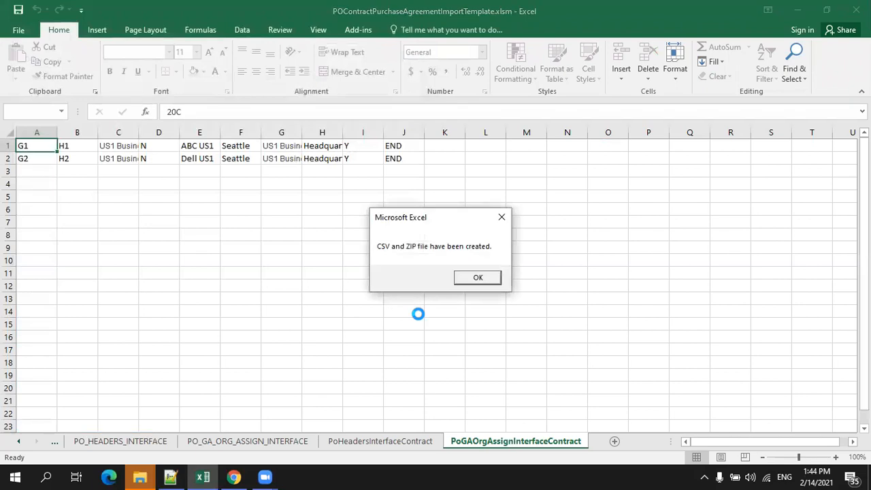
left_click(478, 277)
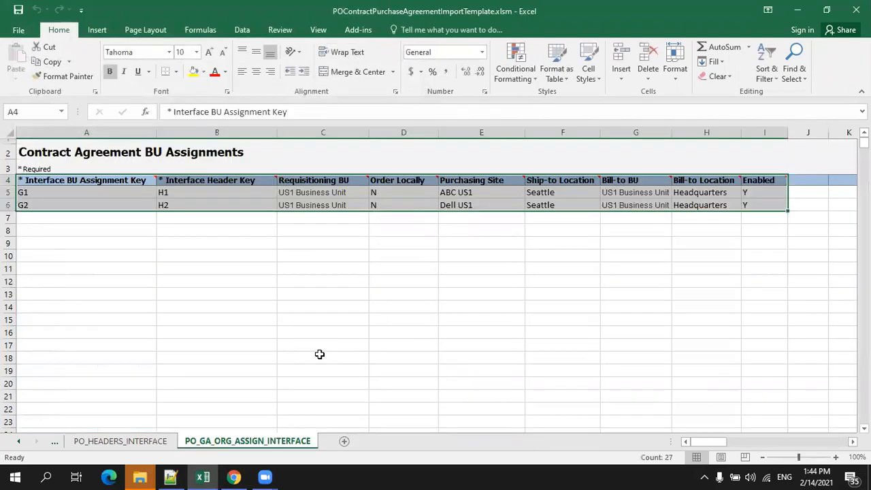
Switch to the Oracle Fusion Scheduled Processes page in Chrome and start scheduling a Load Interface File for Import job
left_click(233, 476)
left_click(110, 10)
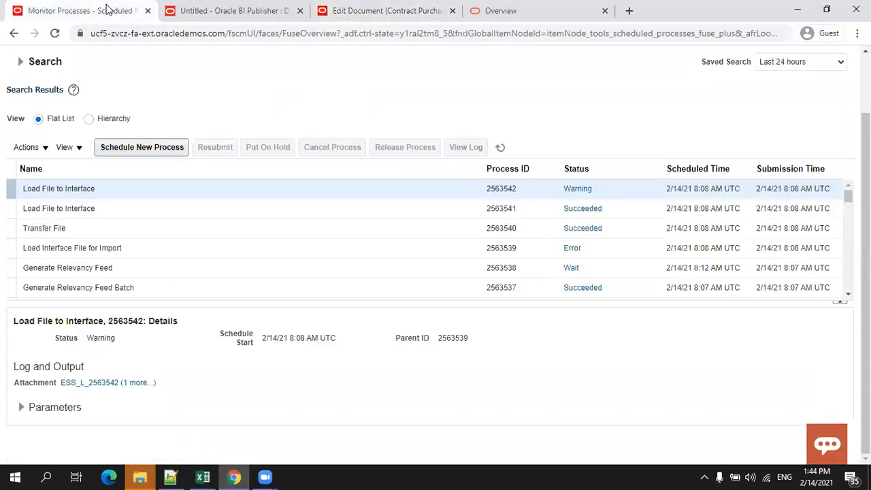
scroll(538, 265, "up", 2)
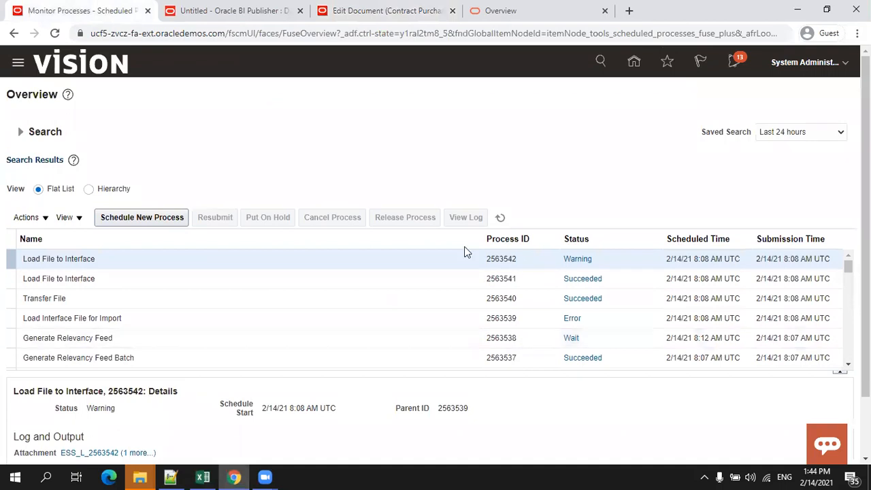
left_click(157, 218)
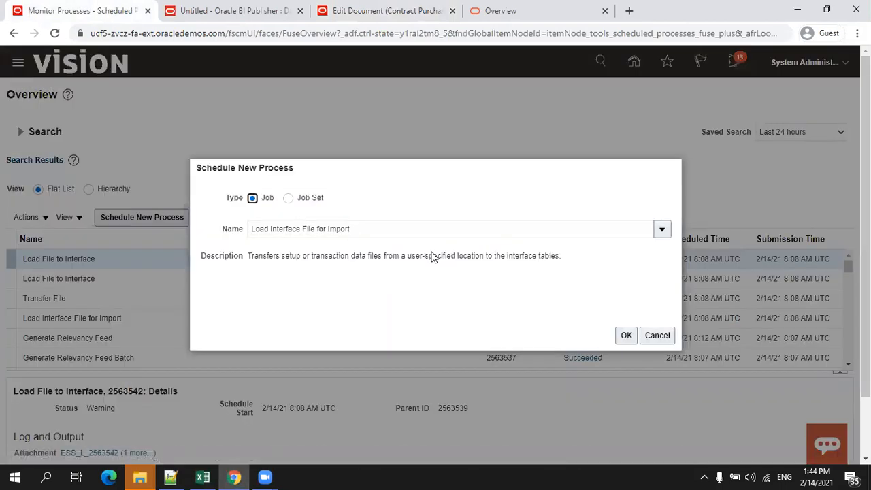
left_click(624, 336)
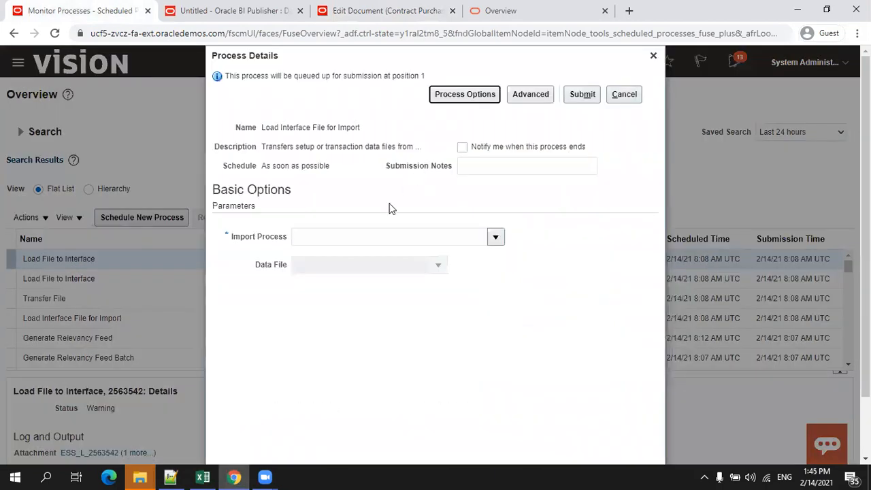
Search the import processes for Import Contract and select Import Contract Agreements as the Import Process
left_click(371, 235)
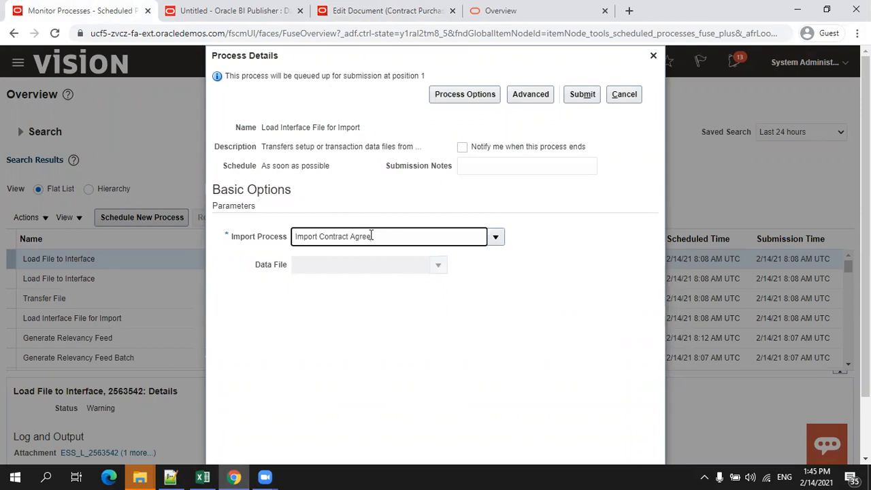
key("Tab")
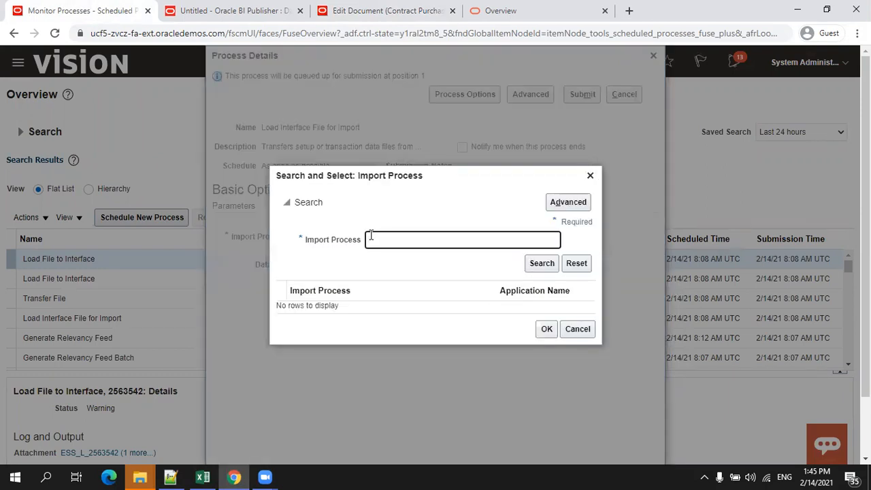
type("import")
left_click(551, 266)
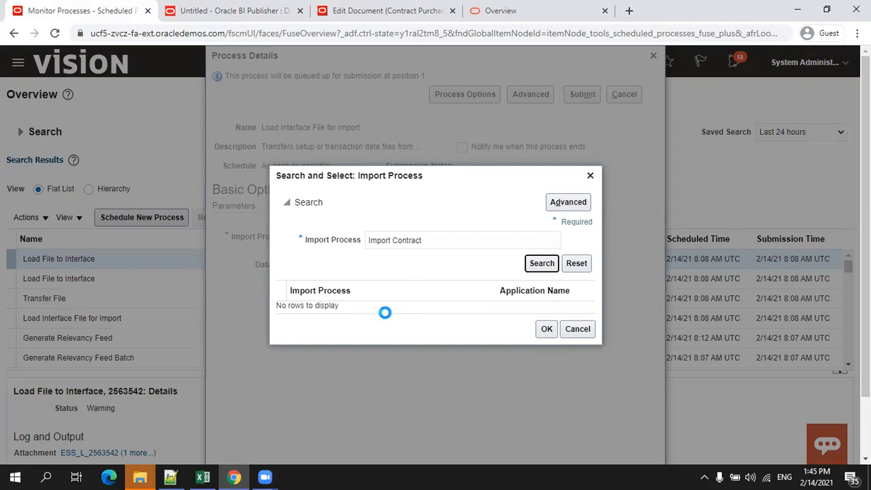
left_click(385, 313)
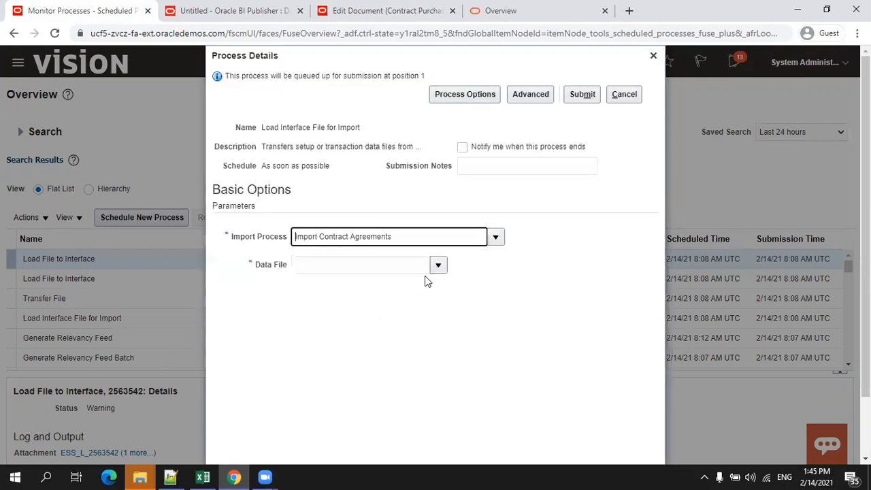
Upload PoImportContractAgreements.zip from the CPA folder as the new data file and submit the load process
left_click(437, 265)
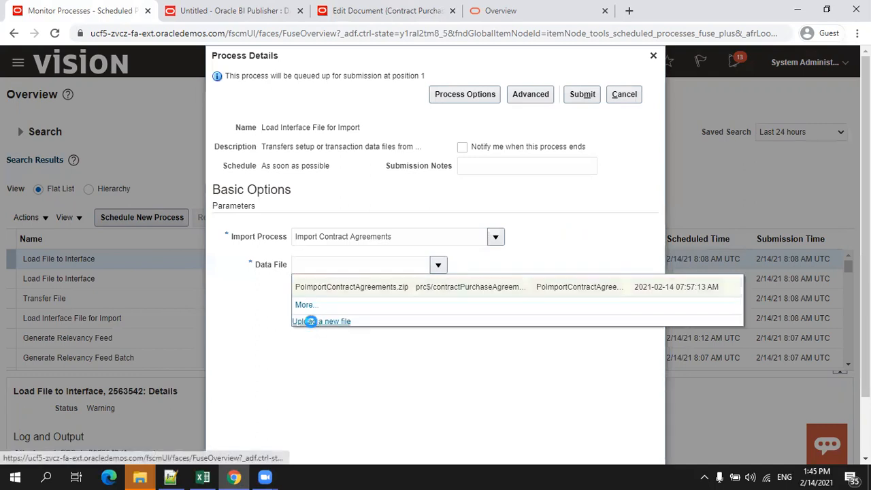
left_click(314, 322)
left_click(397, 256)
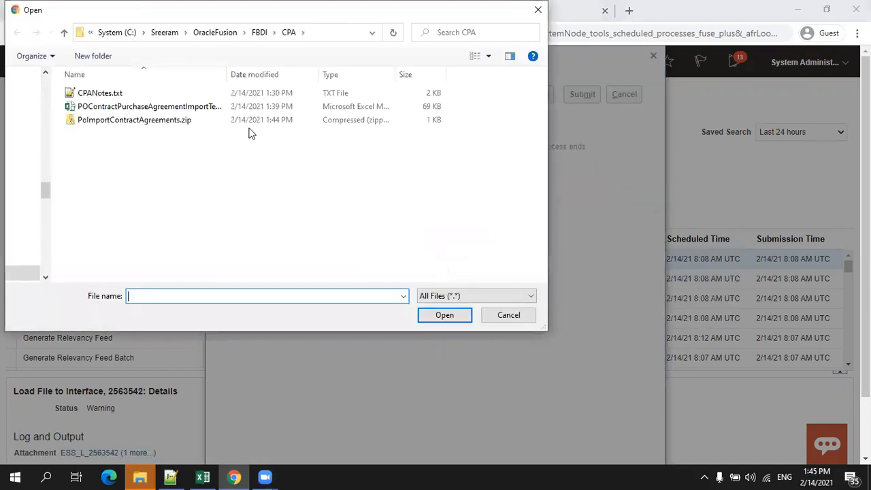
double_click(180, 121)
left_click(457, 274)
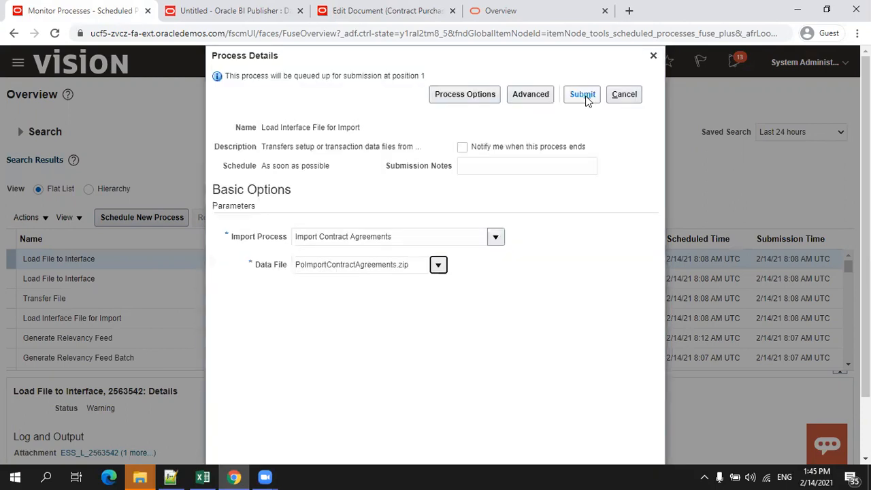
left_click(584, 95)
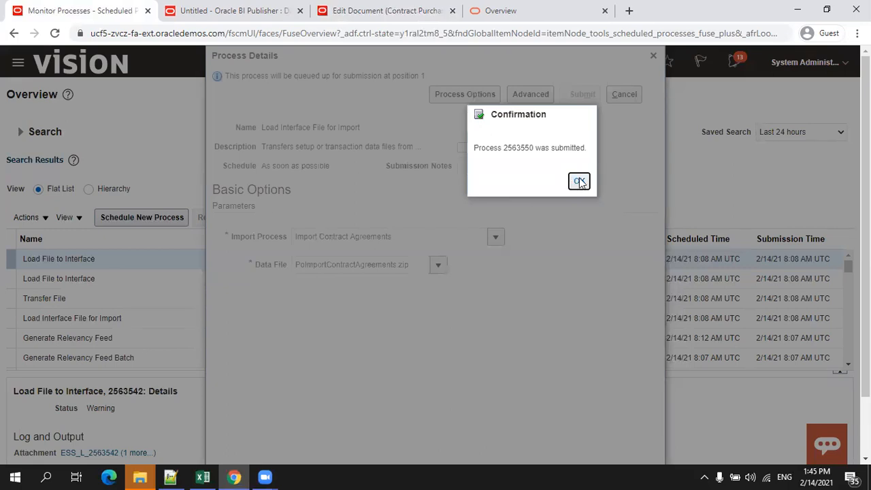
left_click(579, 182)
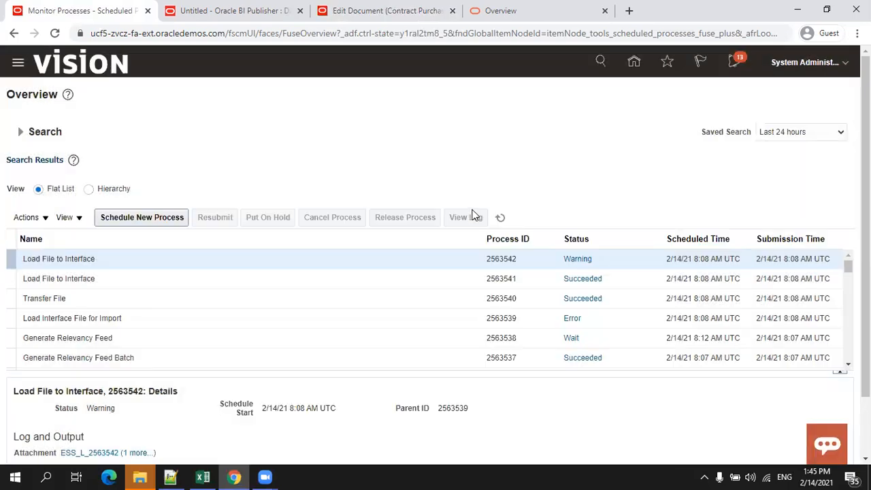
Refresh the process list repeatedly to monitor the status of the Load Interface File for Import process and its child processes
left_click(502, 218)
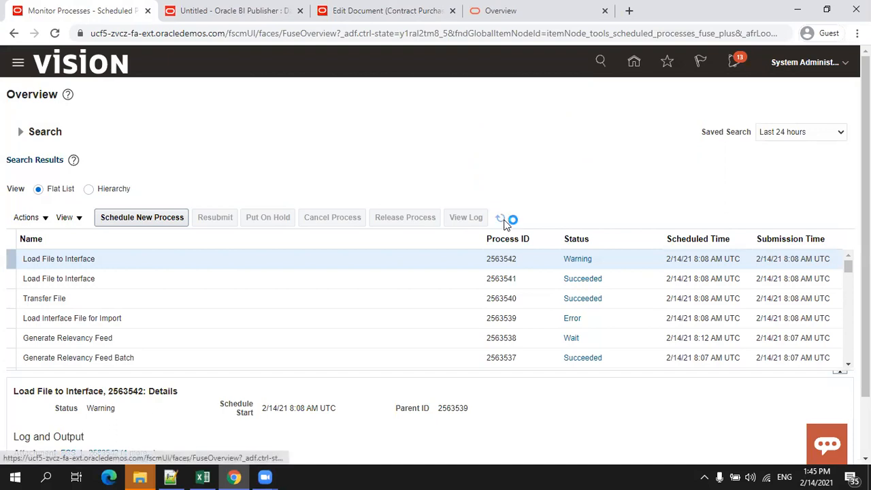
left_click(503, 221)
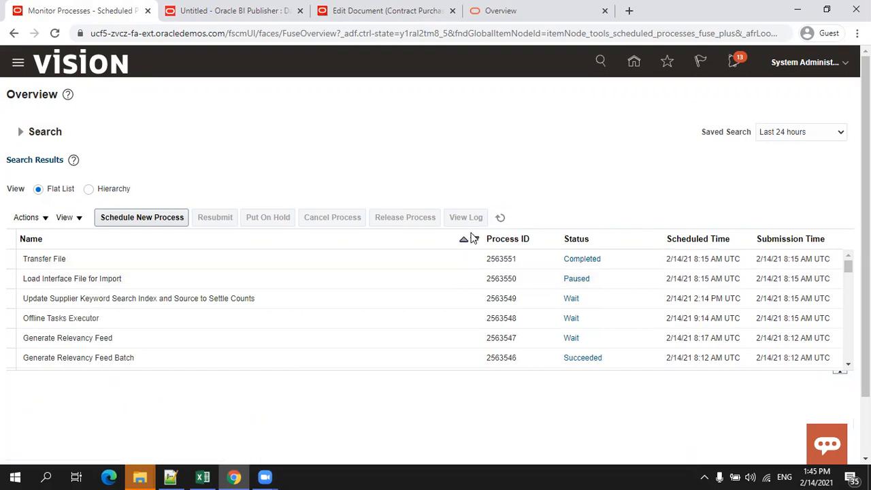
left_click(494, 220)
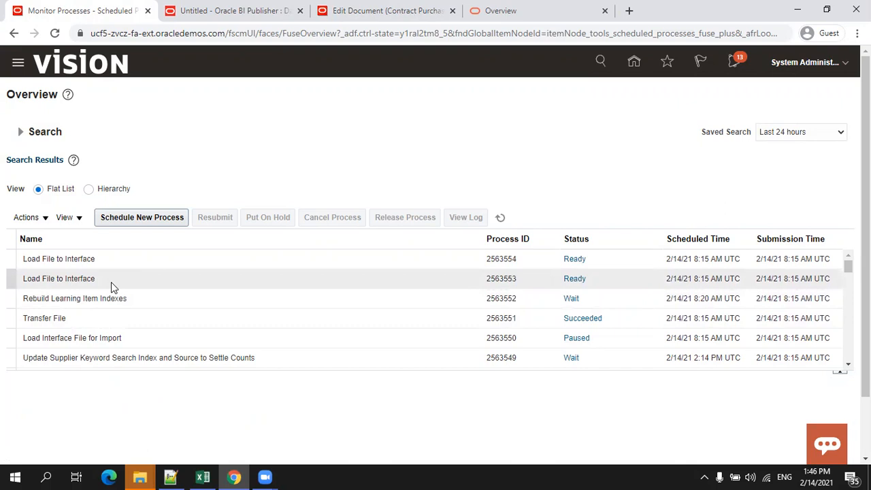
left_click(496, 217)
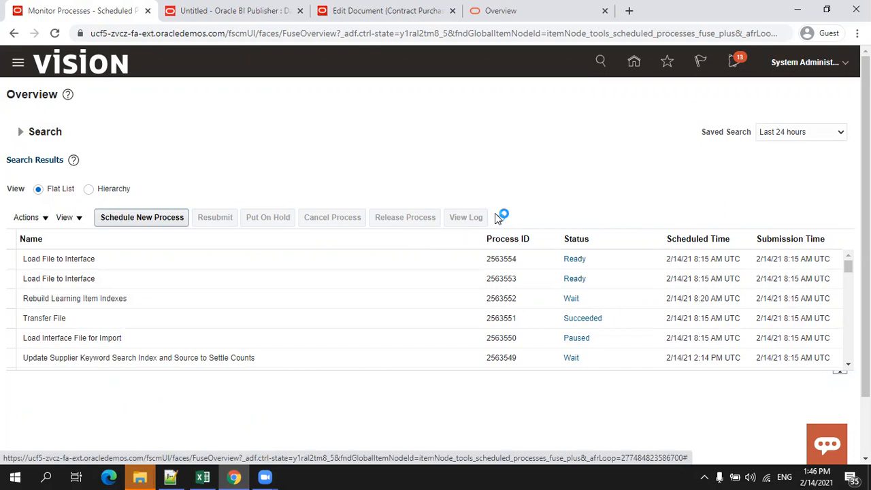
left_click(496, 215)
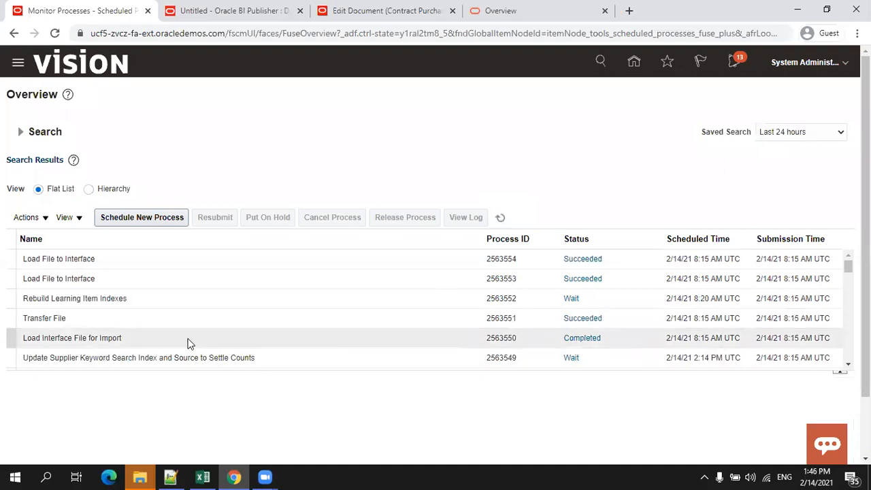
left_click(498, 218)
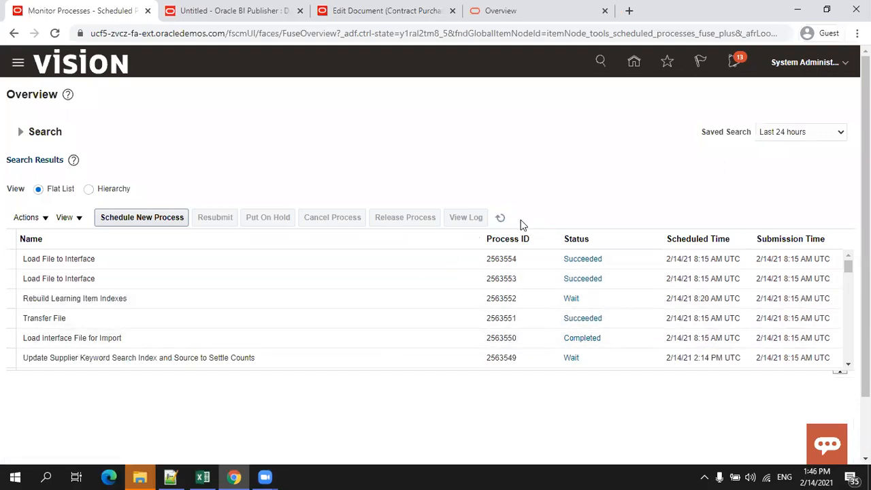
left_click(502, 218)
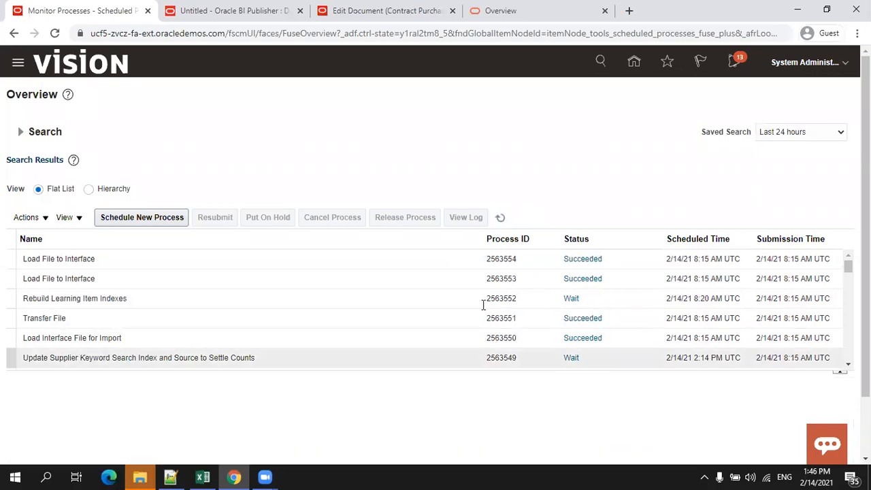
Start scheduling a new process with the Import Contract Agreements job
left_click(158, 219)
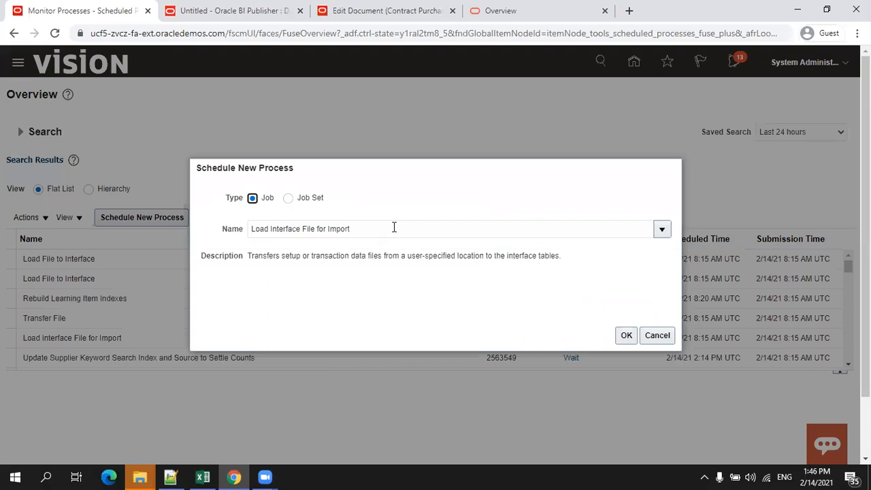
key("BackSpace")
type("Import Contra")
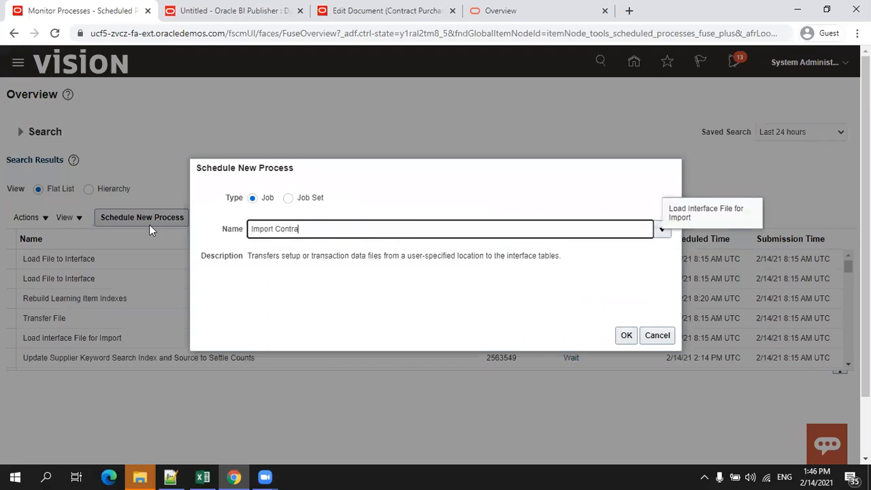
type("ct Agreements")
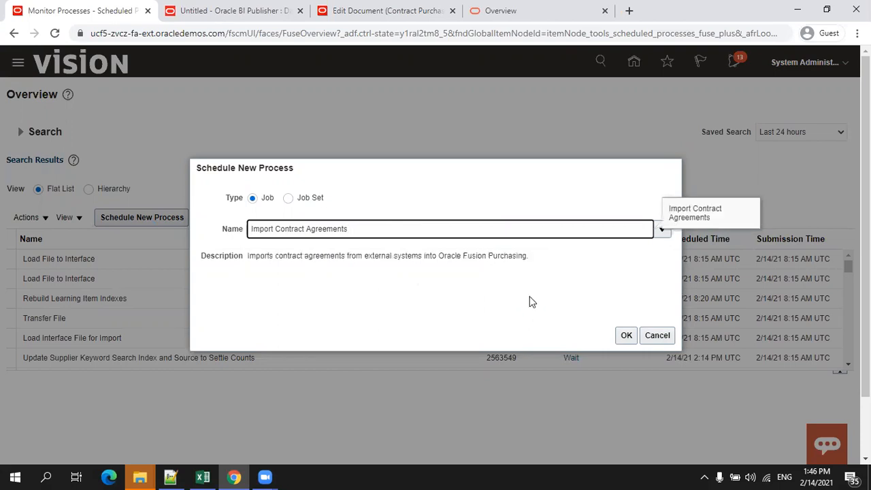
left_click(624, 336)
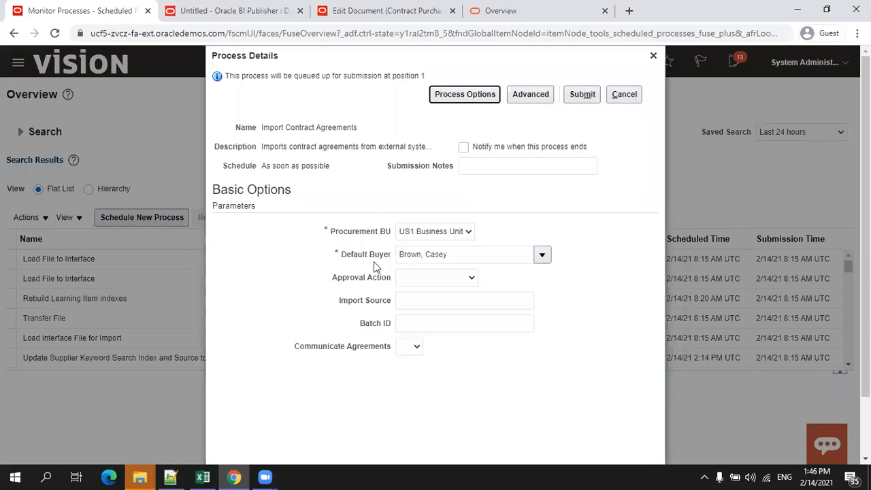
Check the batch ID on the PO_HEADERS_INTERFACE sheet in Excel, then return to Chrome and submit the import with Batch ID 1001
left_click(202, 477)
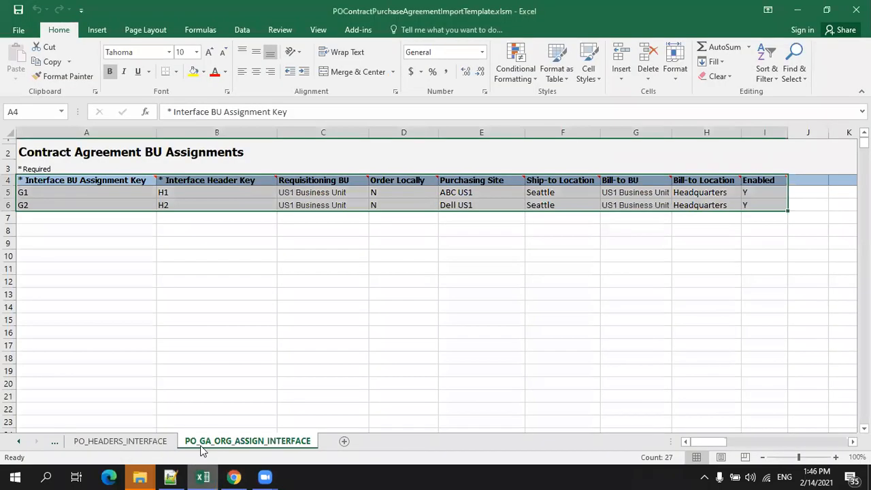
left_click(150, 442)
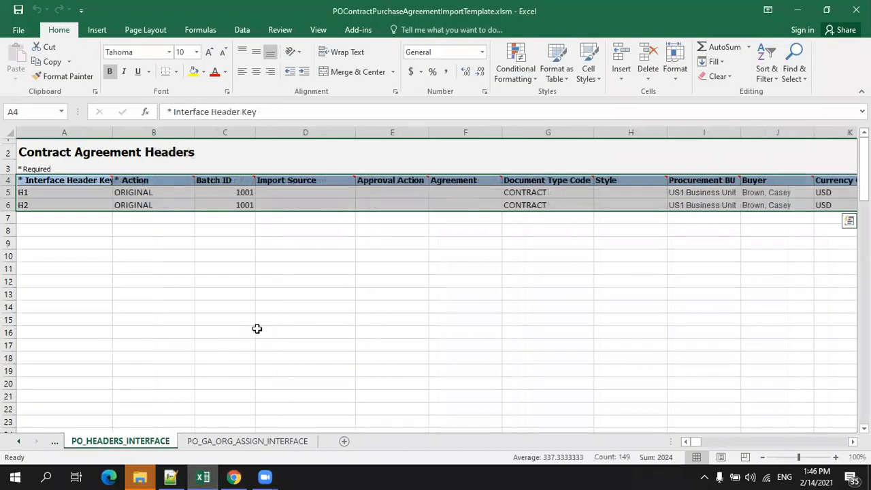
key("alt+Tab")
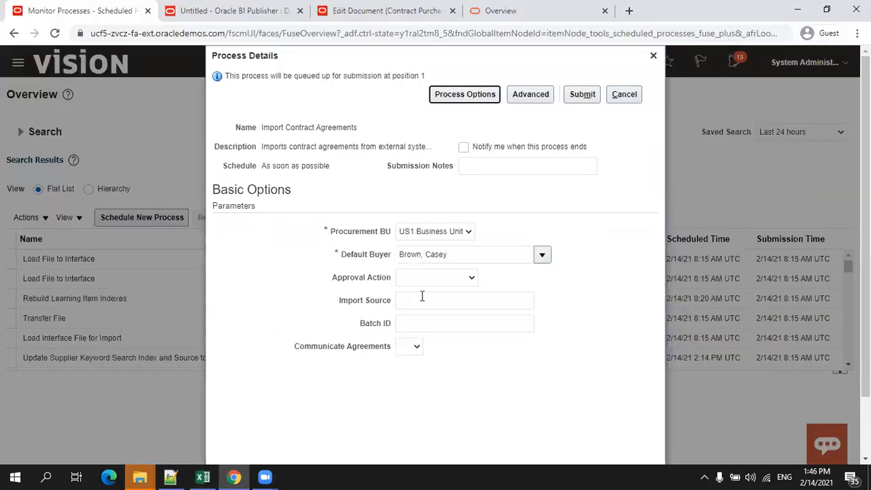
left_click(437, 323)
type("1001")
left_click(575, 99)
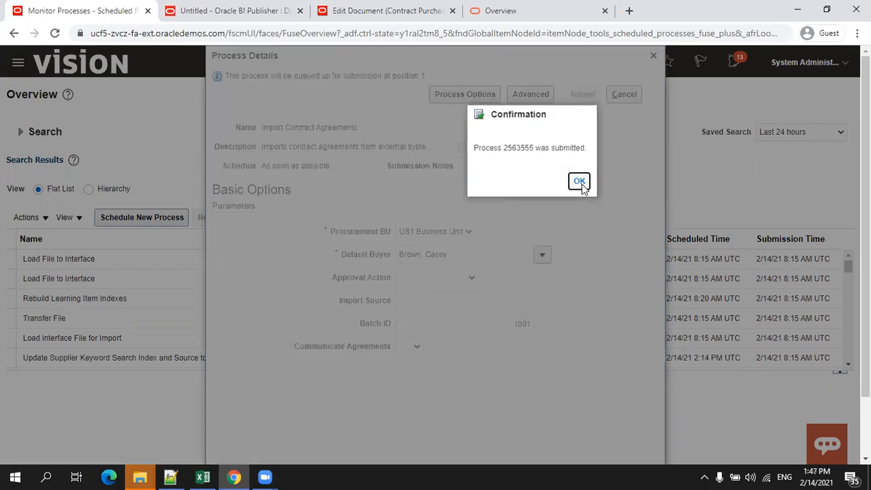
left_click(580, 182)
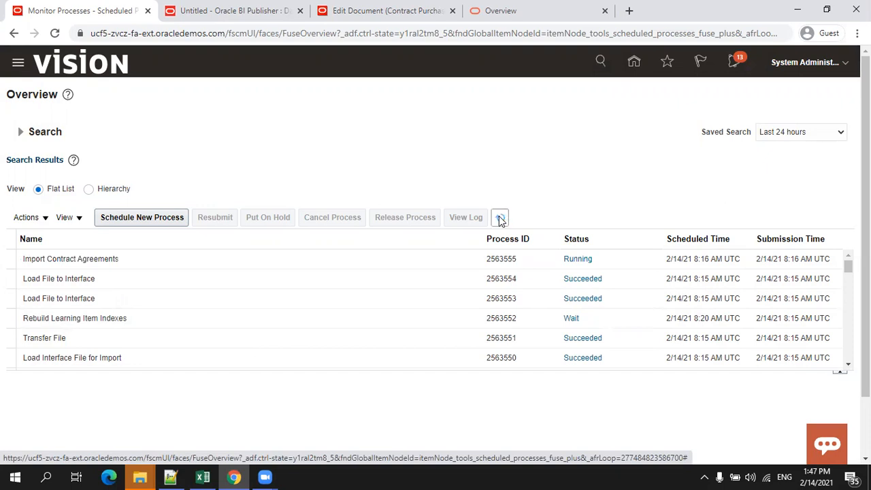
Refresh the process list to monitor the Import Contract Agreements job and look over its log and output attachments
left_click(500, 219)
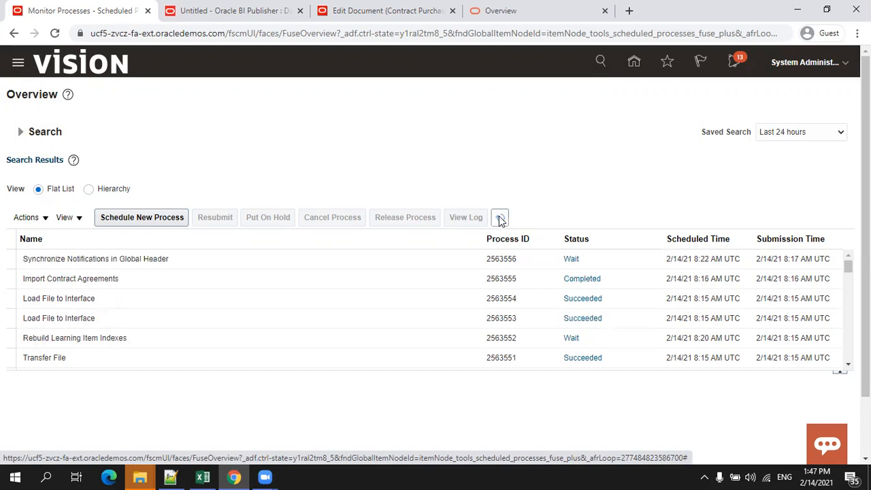
left_click(379, 281)
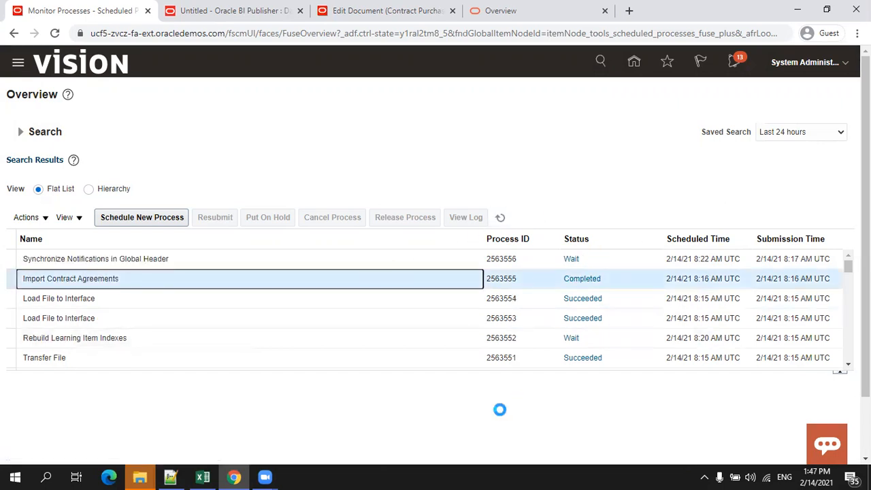
scroll(500, 410, "down", 1)
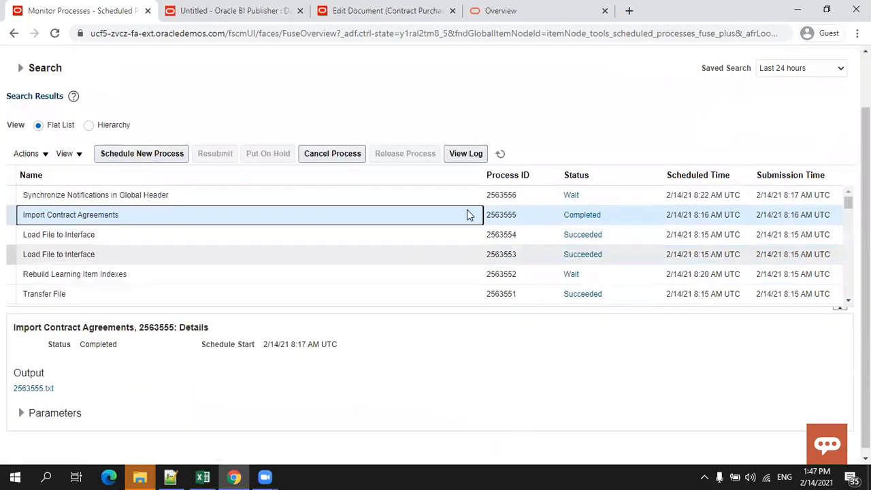
left_click(500, 154)
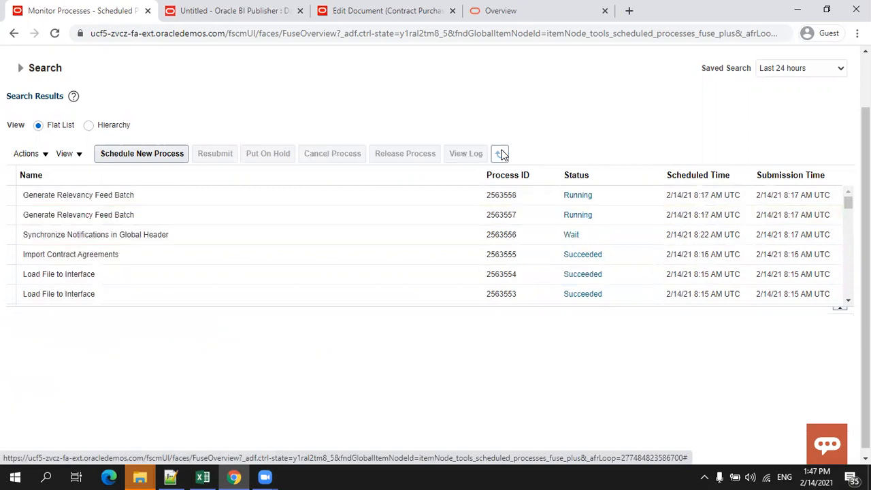
left_click(369, 253)
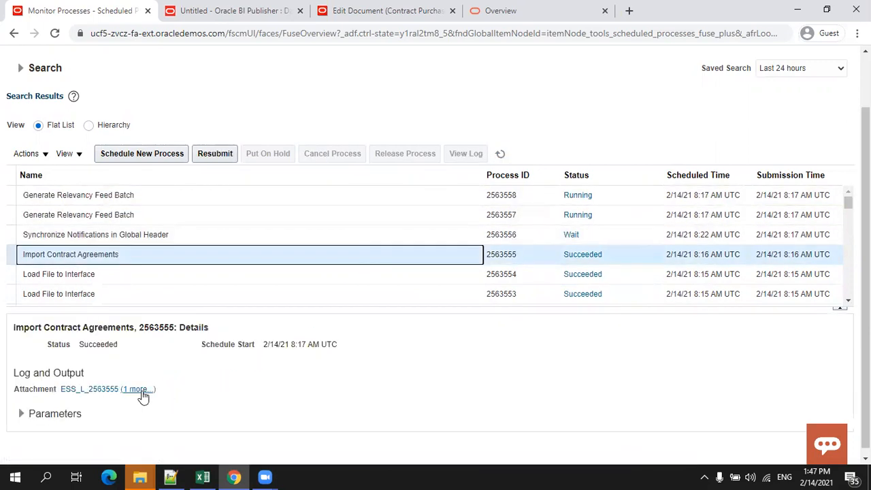
left_click(140, 389)
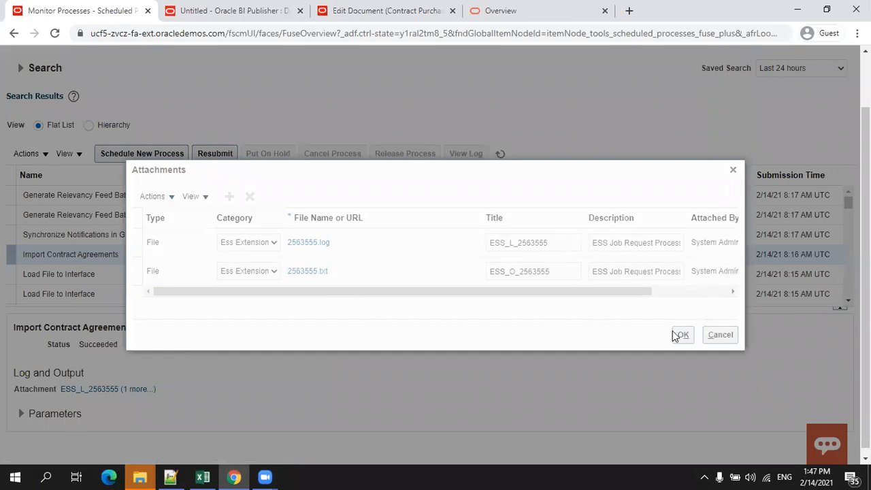
left_click(707, 341)
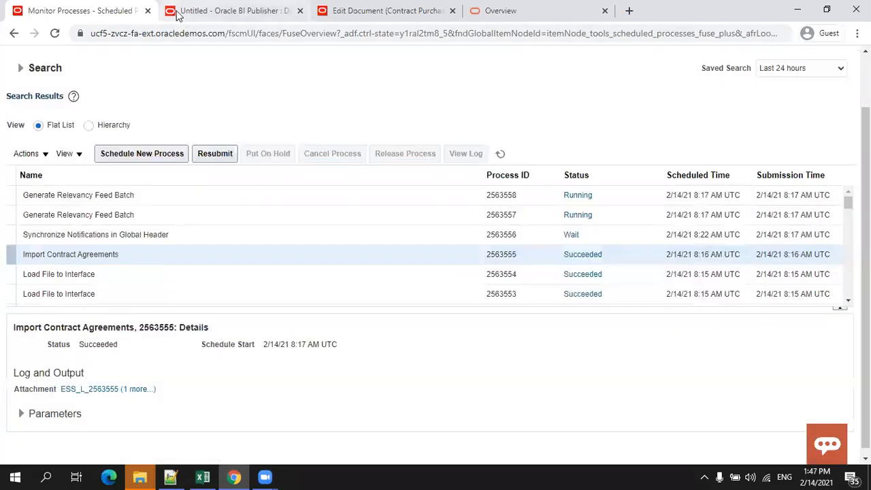
Switch to the BI Publisher data model and comment out the PHA.SEGMENT1 condition in the TEST data set's SQL query
left_click(173, 15)
left_click(548, 280)
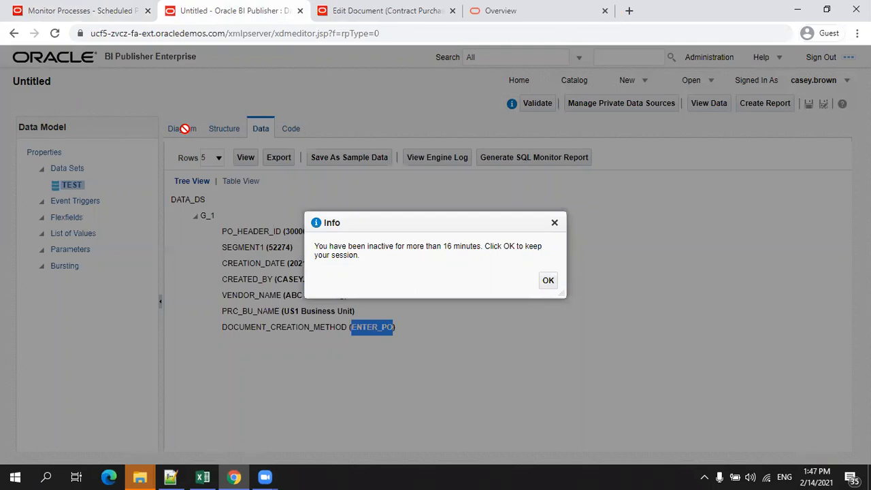
left_click(548, 281)
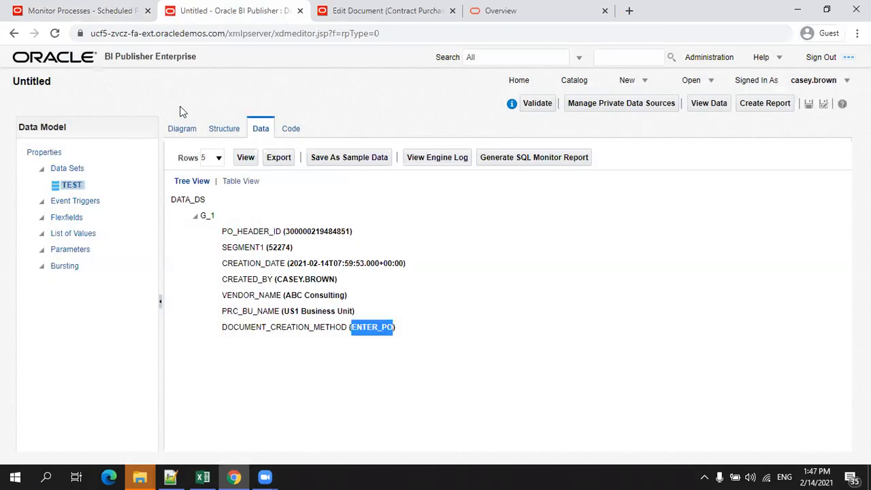
left_click(181, 129)
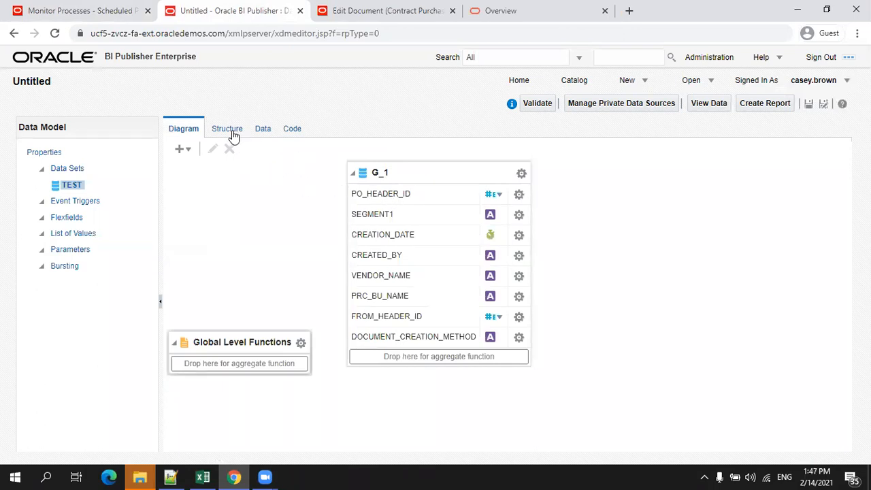
left_click(346, 173)
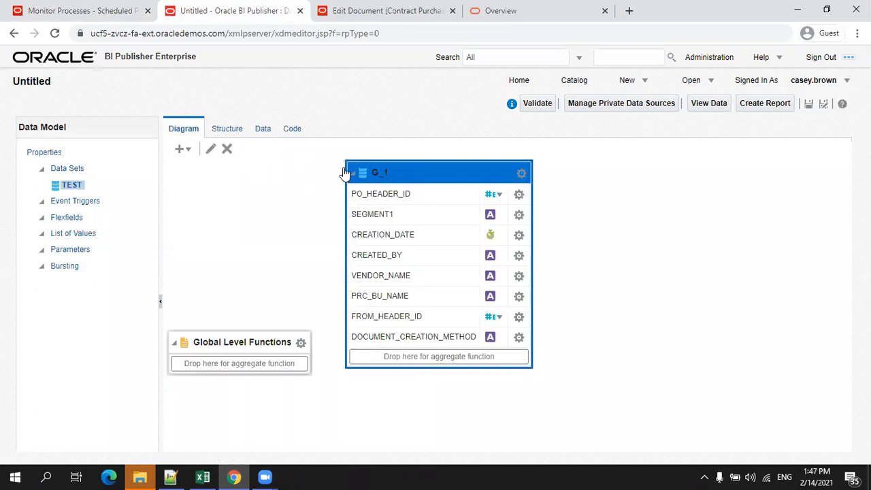
left_click(211, 148)
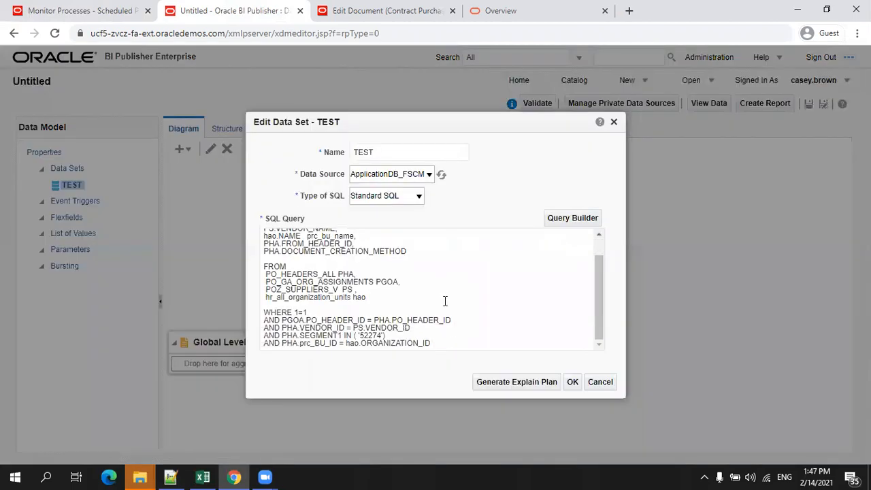
left_click(433, 335)
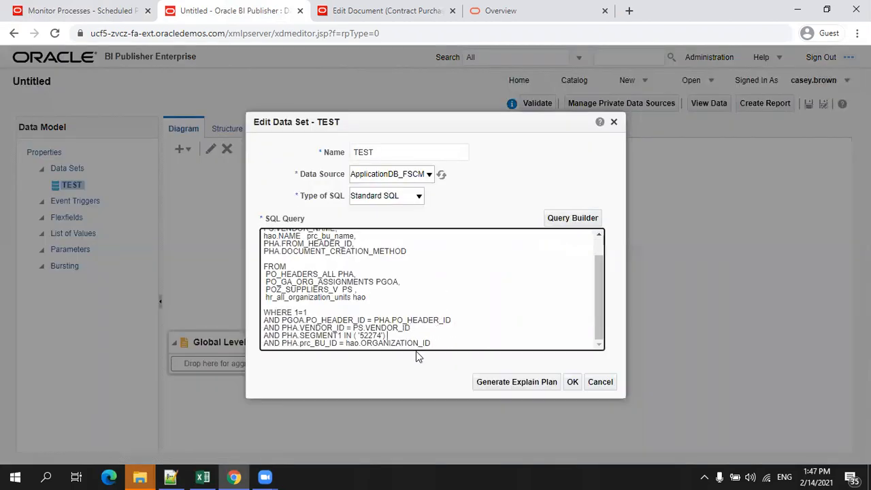
key("Home")
type("--")
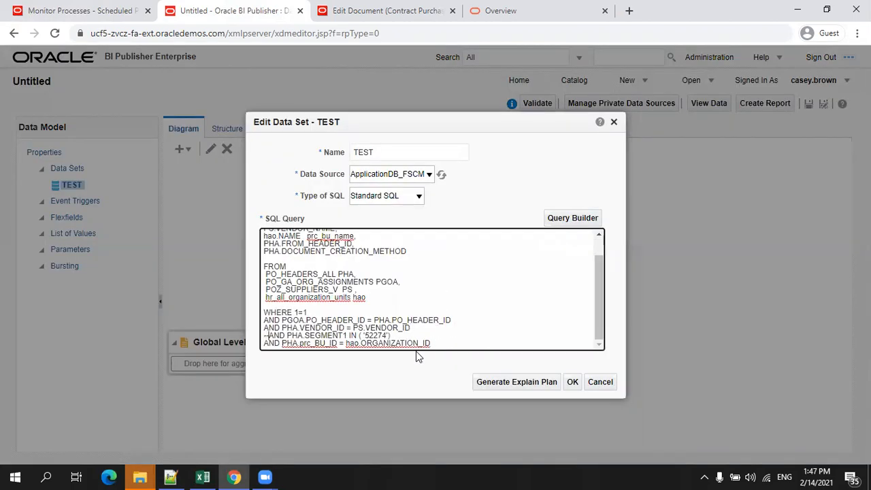
left_click(573, 383)
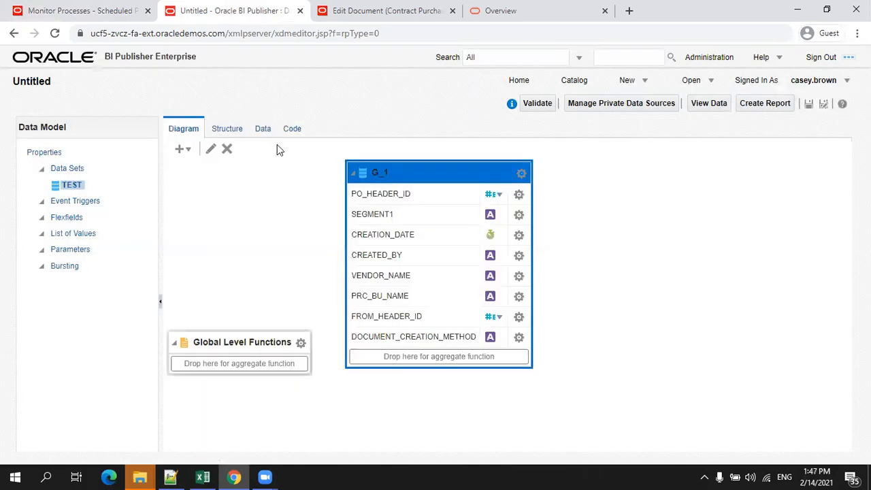
Retrieve five rows of data for the edited query and show them in Table View
left_click(271, 133)
left_click(245, 157)
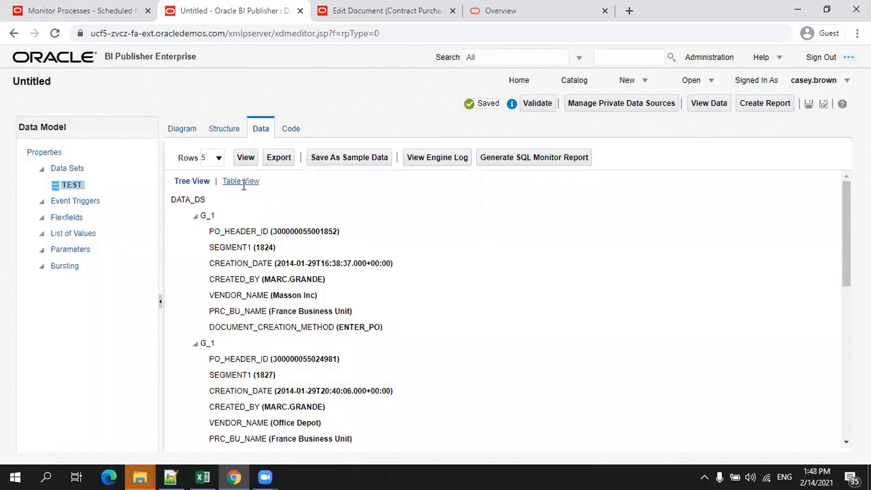
left_click(242, 181)
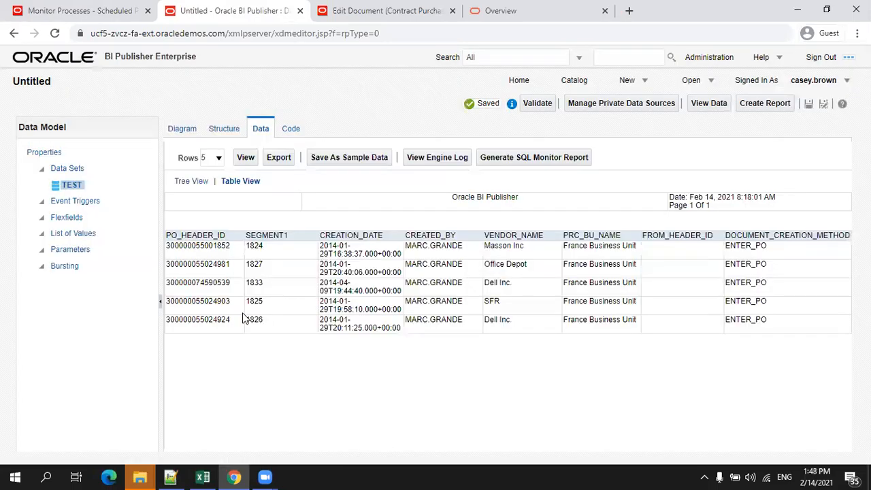
Append "order by pha.creation_date desc" to the TEST data set's SQL query and save the data set
left_click(188, 139)
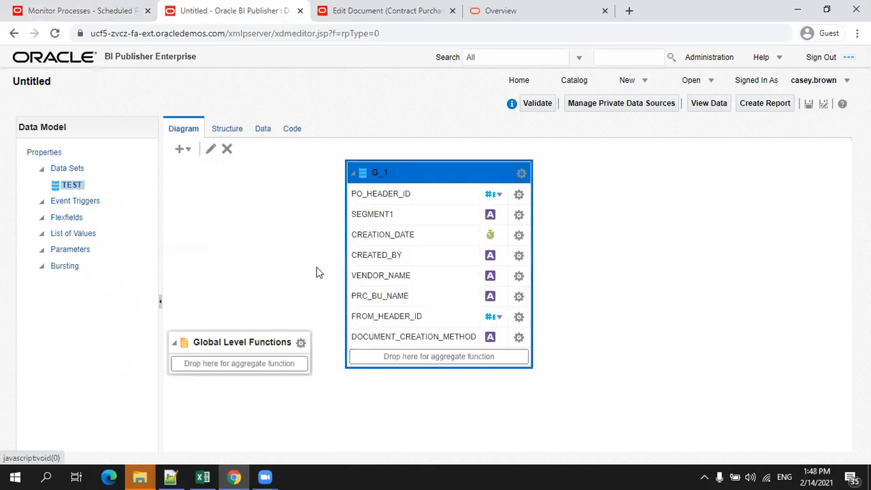
left_click(211, 148)
left_click(496, 348)
key("Return")
key("Return")
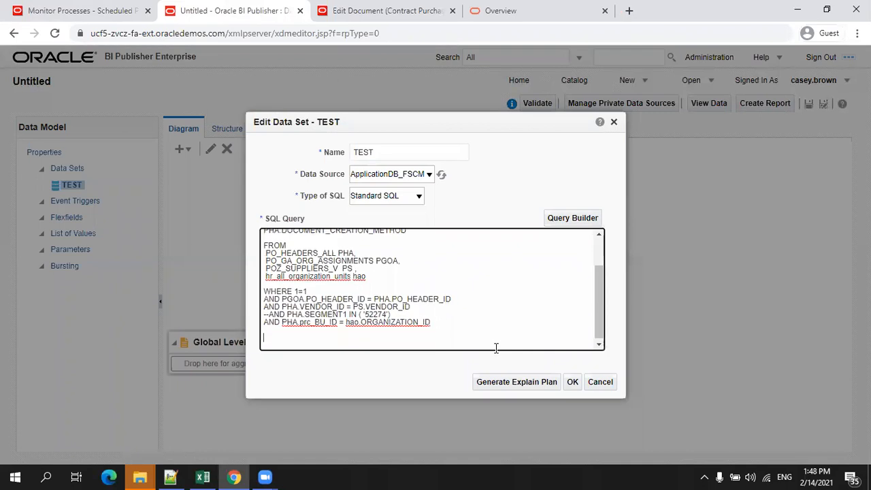
type("order by pha.creation_date desc")
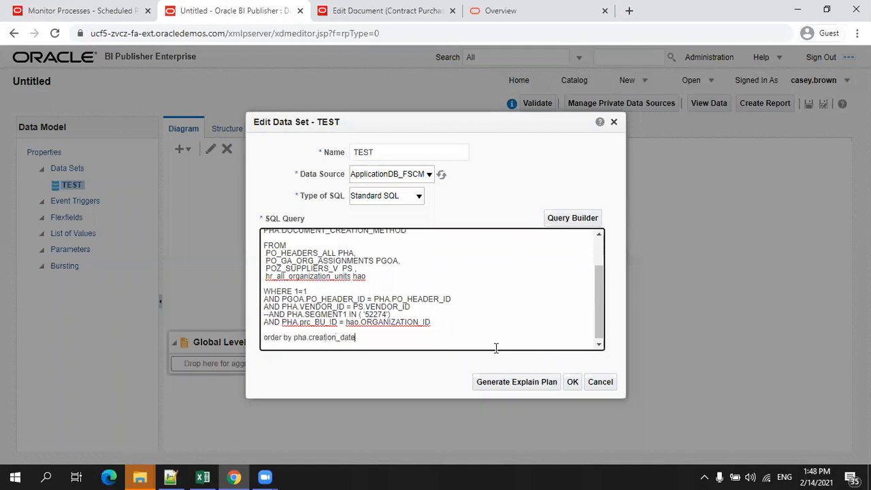
left_click(572, 383)
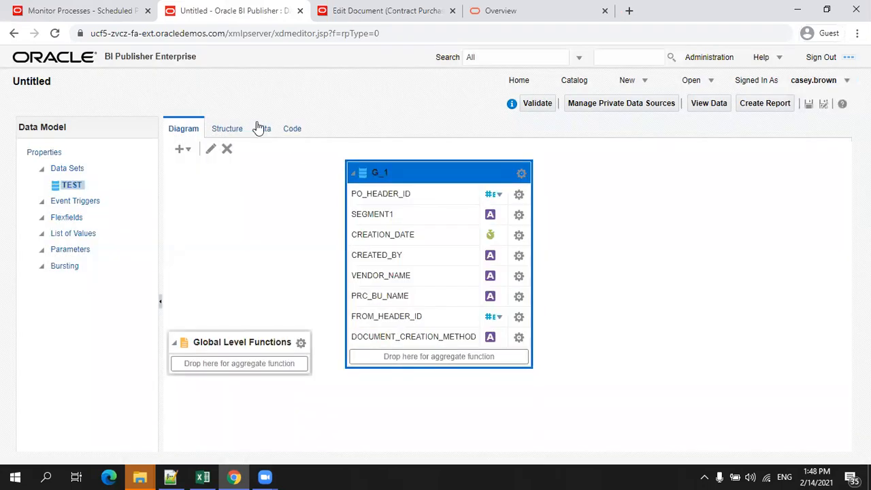
Retrieve the sorted data, widen the results area and display the rows in Table View
left_click(260, 128)
left_click(245, 158)
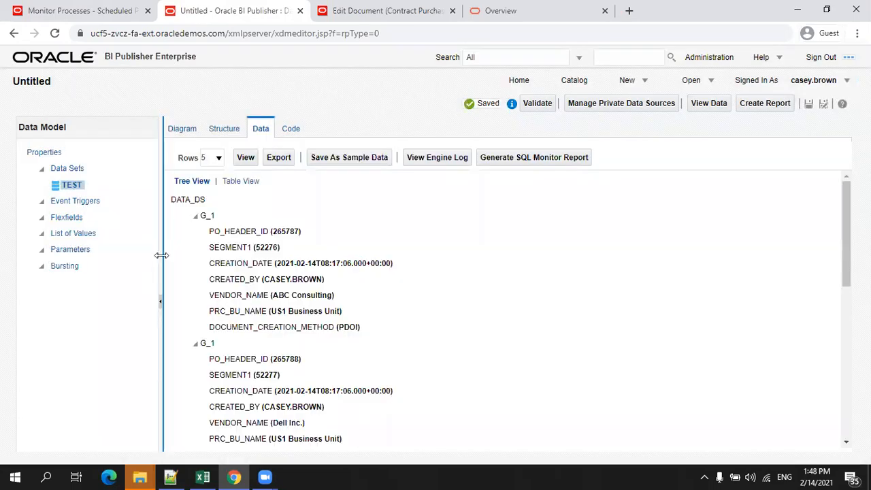
left_click_drag(161, 255, 52, 246)
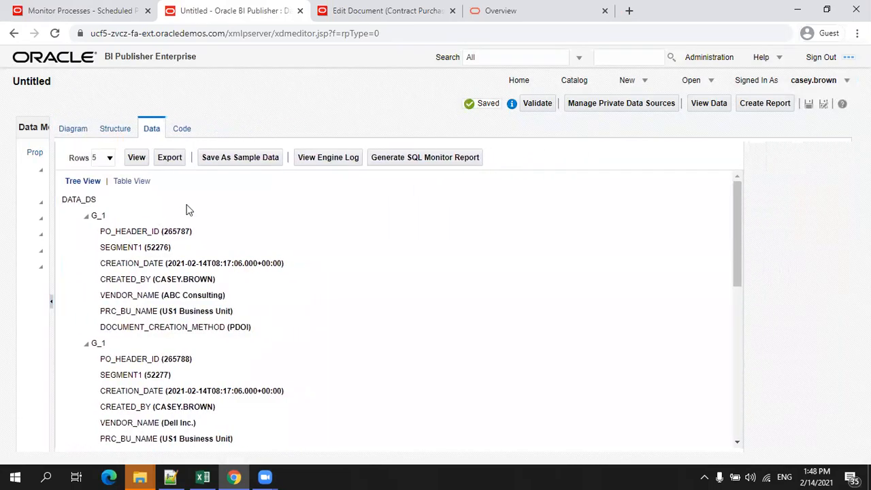
left_click(149, 181)
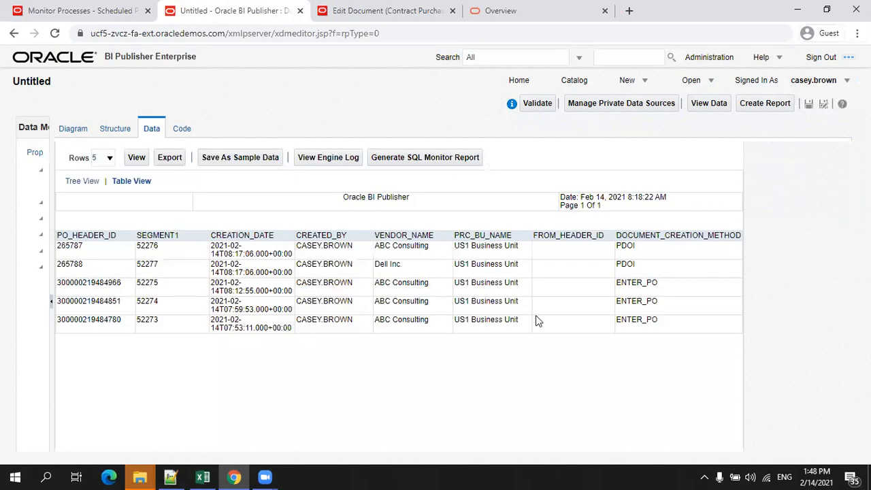
Examine the PDOI agreement rows in the results, checking their document creation method and vendor name
left_click_drag(634, 267, 63, 249)
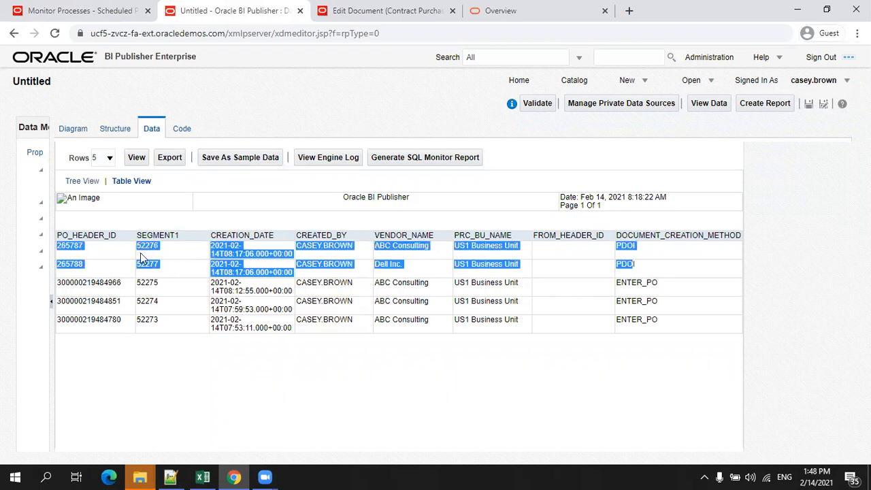
left_click(660, 270)
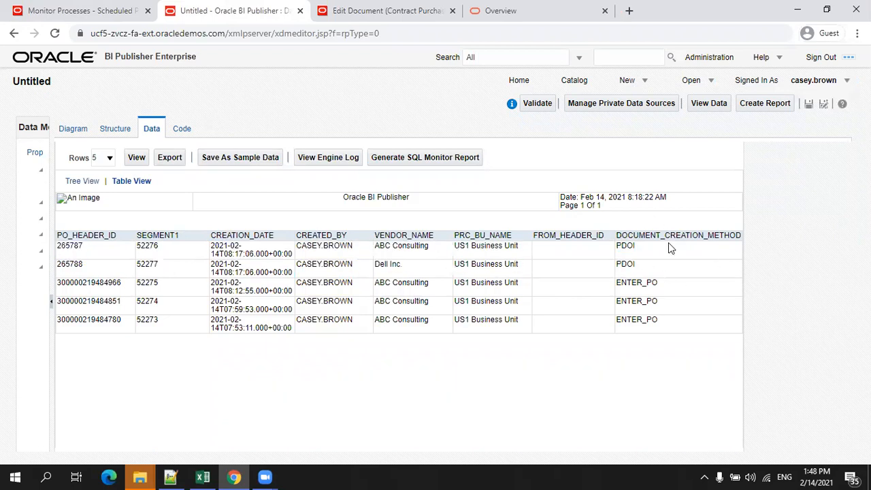
double_click(630, 263)
mouse_move(374, 266)
left_mouse_down()
mouse_move(438, 253)
mouse_move(369, 249)
left_mouse_up()
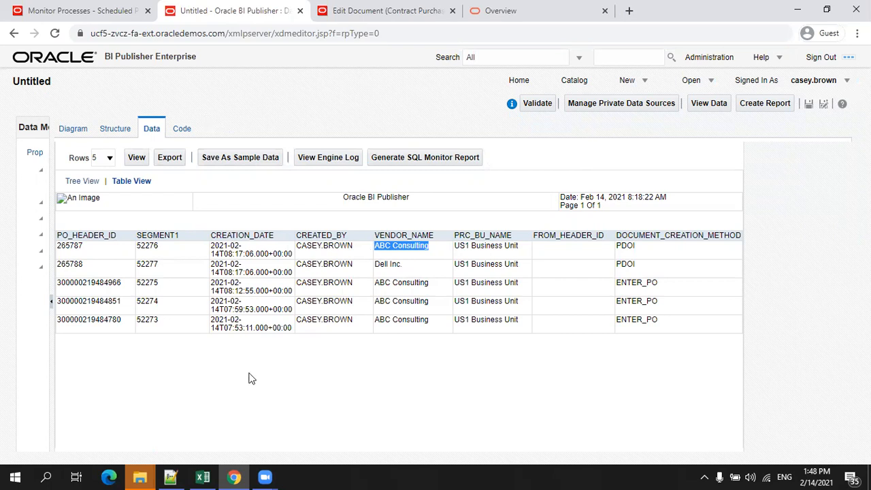
Check the headers sheet in Excel, then switch to CPANotes.txt in Notepad++ and highlight the PO_INTERFACE_ERRORS error table name
left_click(205, 475)
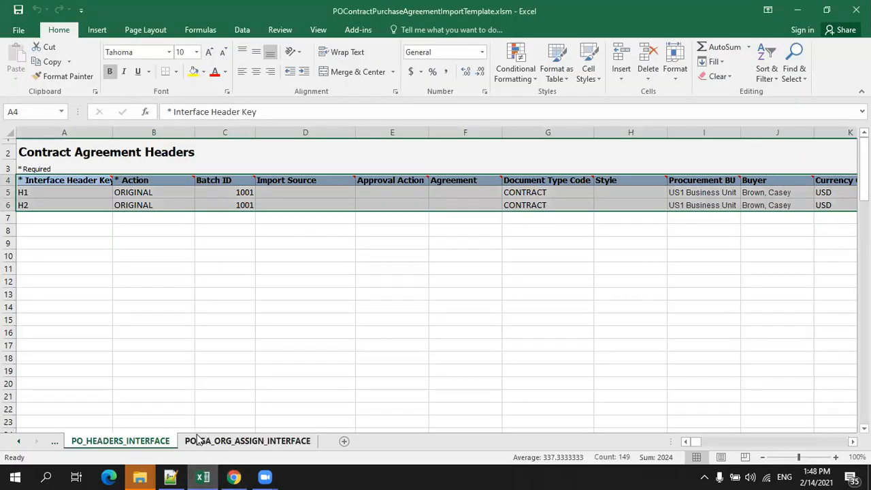
left_click(170, 476)
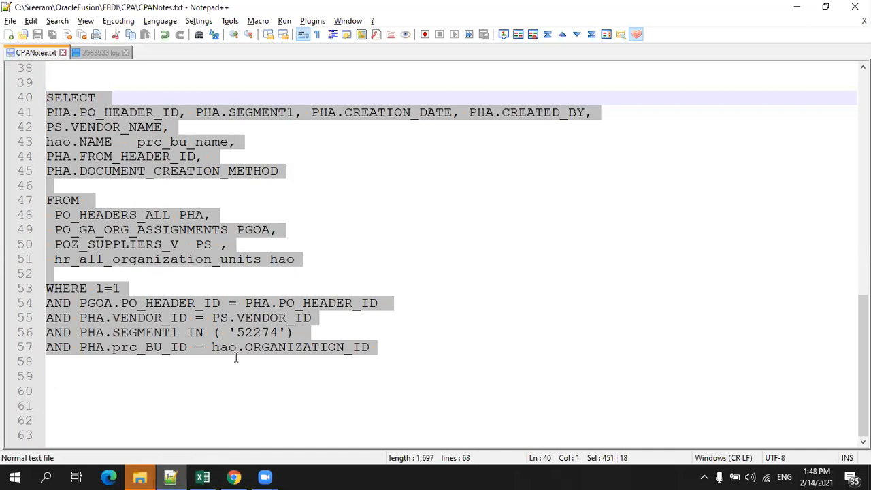
scroll(237, 357, "up", 8)
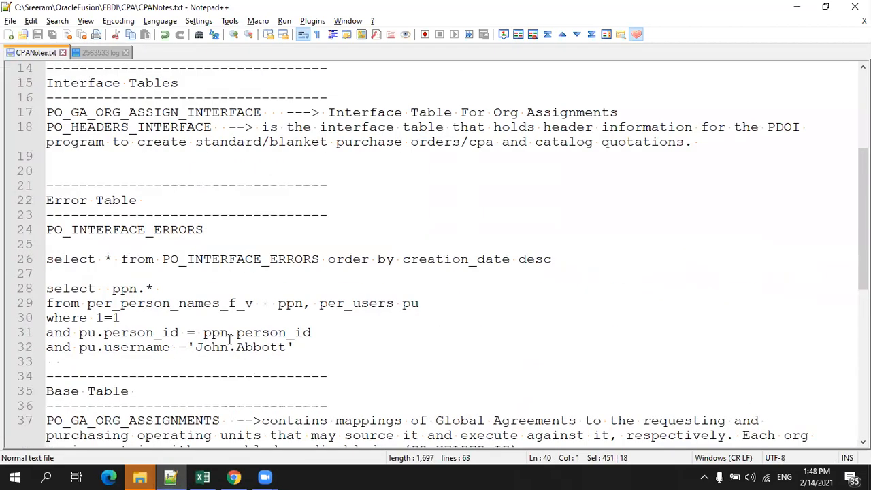
left_click_drag(224, 233, 27, 235)
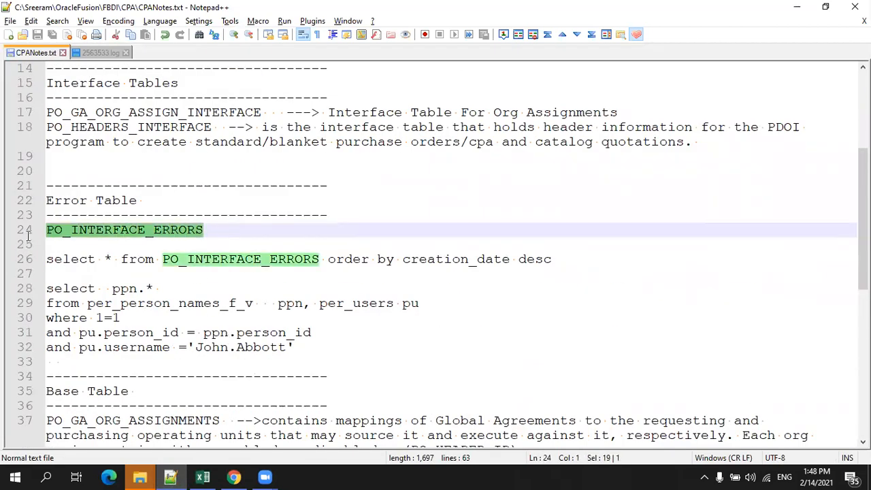
left_click(231, 230)
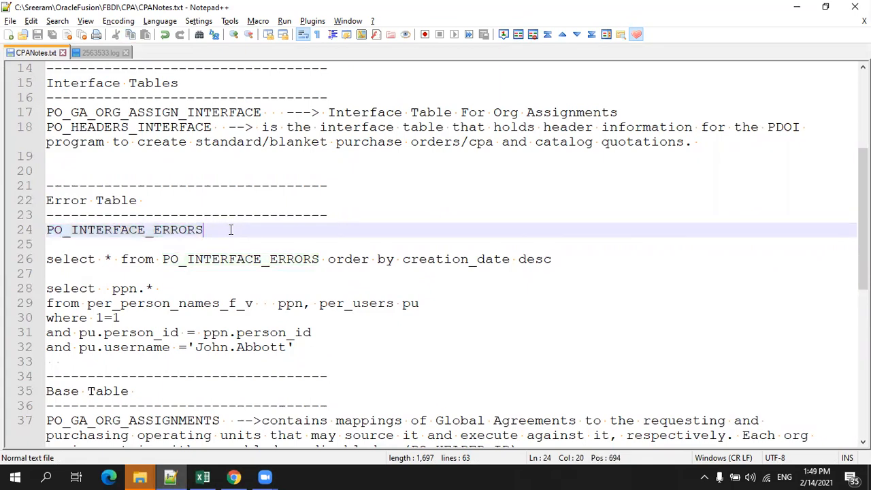